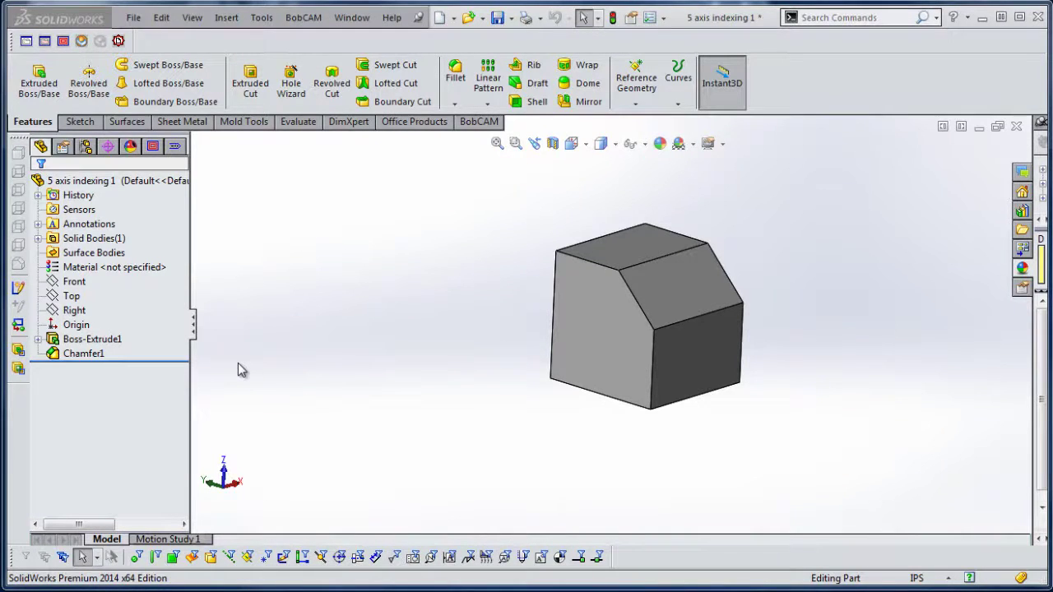
# Round the top ridge and lower sloped-face edges with a 1.6 in fillet
pyautogui.click(153, 145)
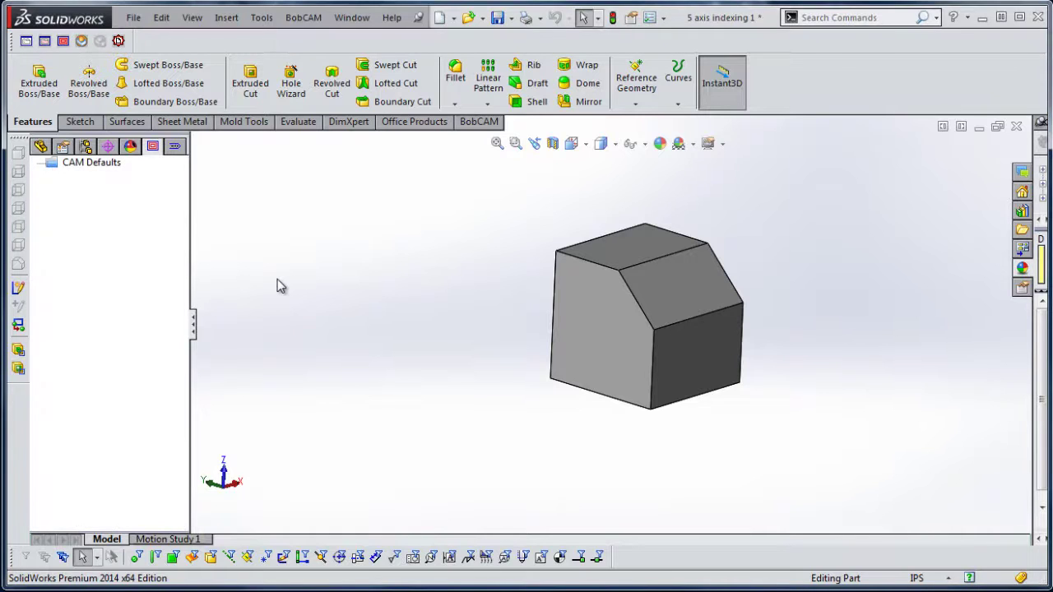
pyautogui.click(47, 147)
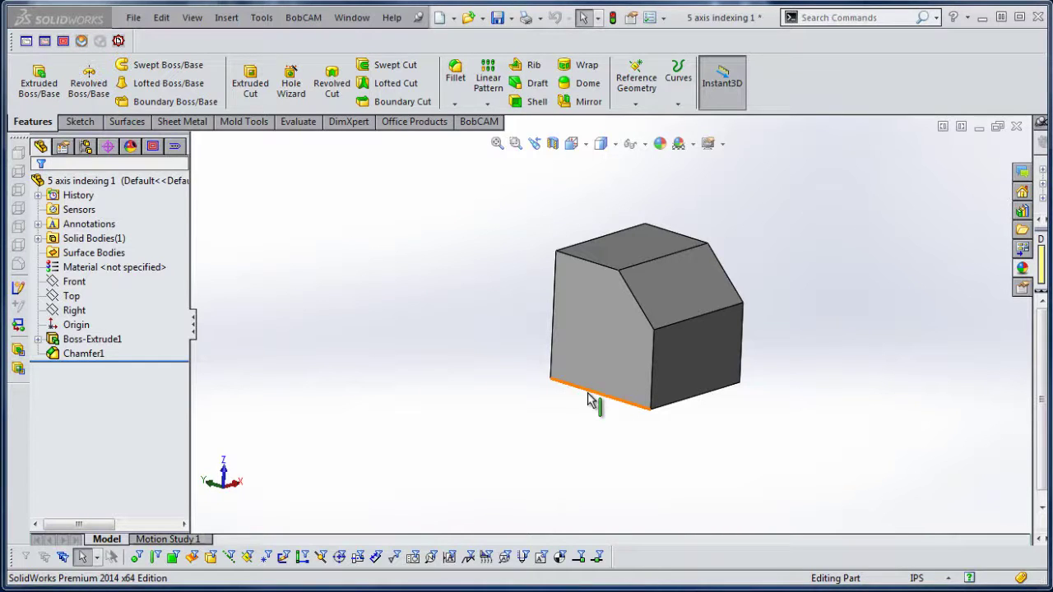
pyautogui.click(456, 100)
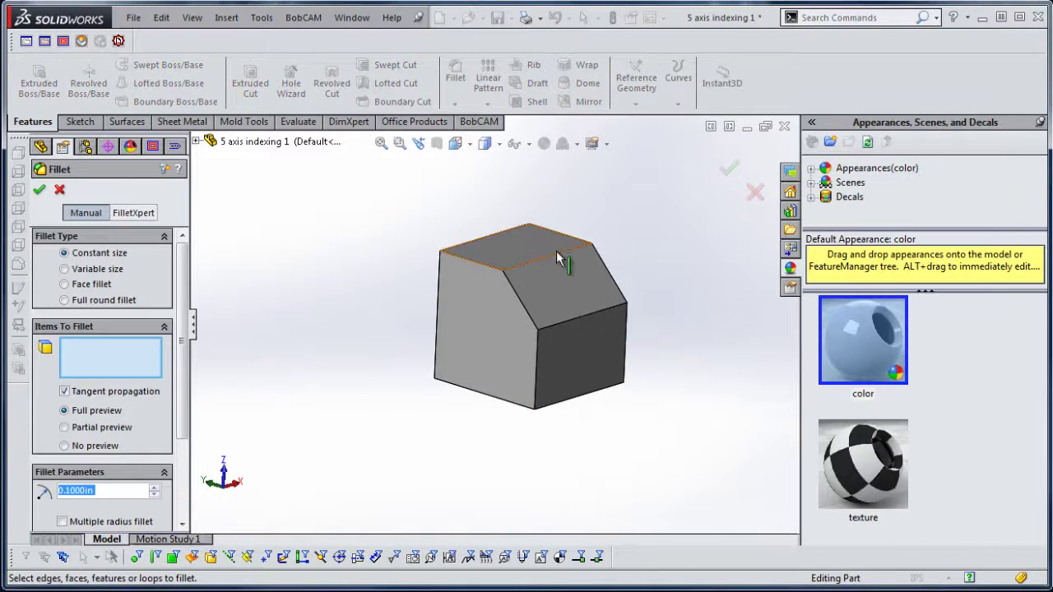
pyautogui.click(560, 253)
pyautogui.click(592, 314)
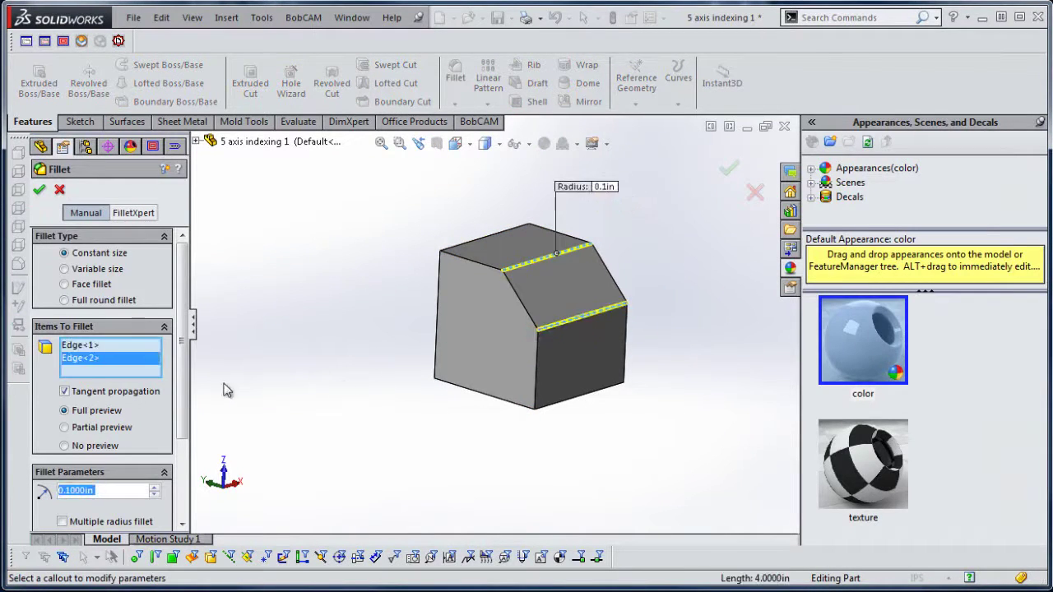
pyautogui.click(154, 489)
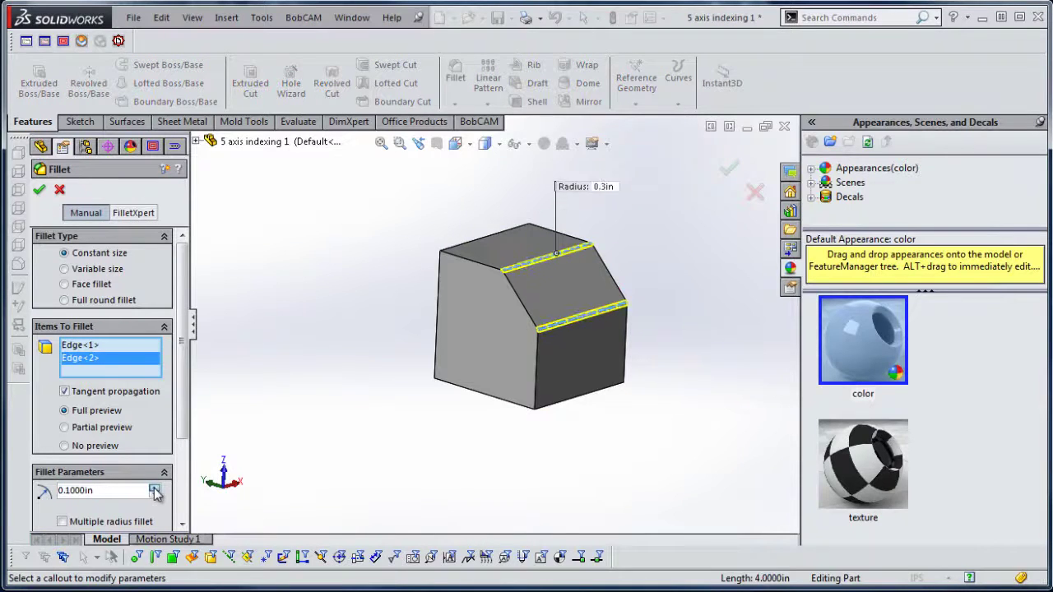
pyautogui.click(154, 489)
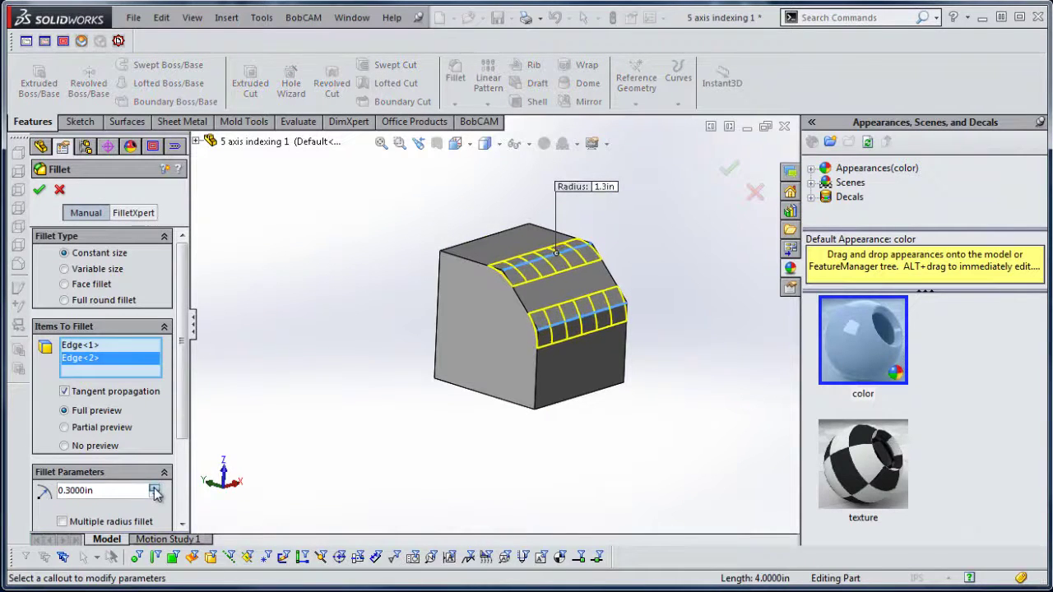
pyautogui.click(40, 190)
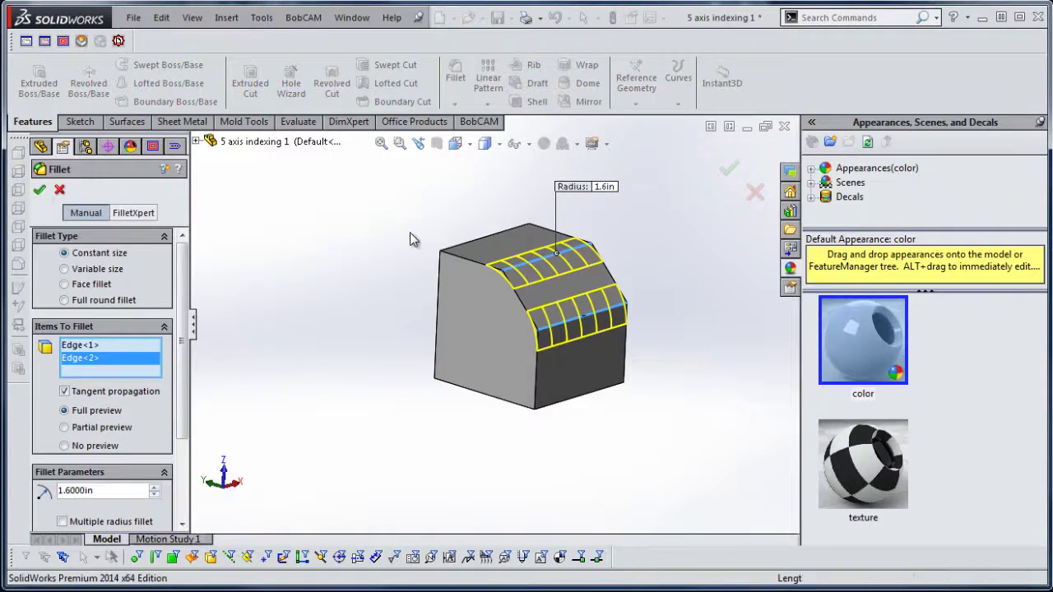
pyautogui.moveTo(436, 321)
pyautogui.mouseDown(button='middle')
pyautogui.moveTo(550, 384)
pyautogui.moveTo(472, 390)
pyautogui.mouseUp(button='middle')
# Create a BobCAM milling job on BC_Table_Table, accept the stock, and set the origin at the stock's bottom centre
pyautogui.click(156, 148)
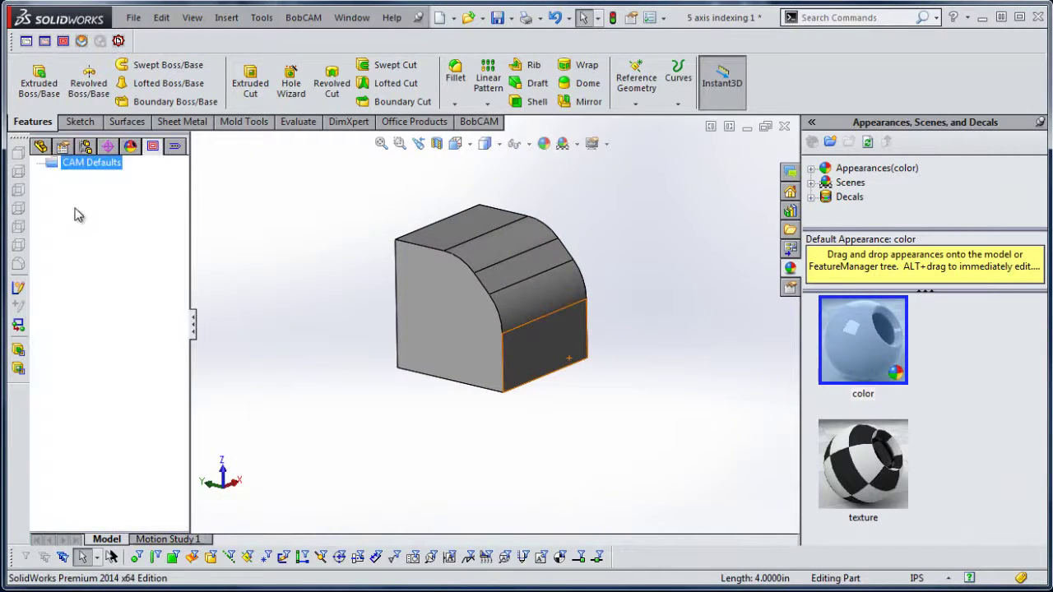
pyautogui.rightClick(90, 165)
pyautogui.click(153, 176)
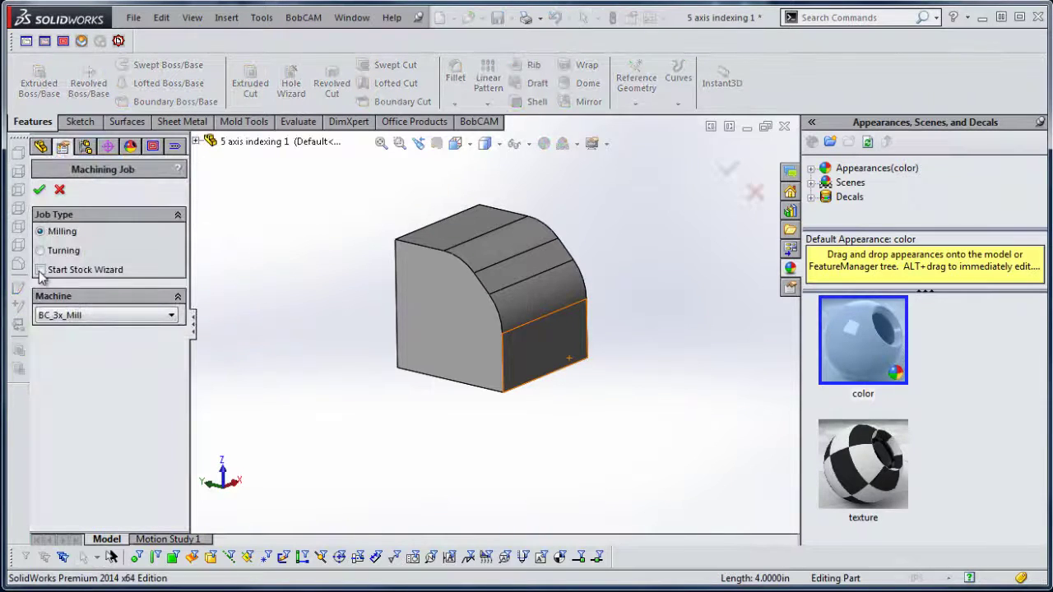
pyautogui.click(97, 321)
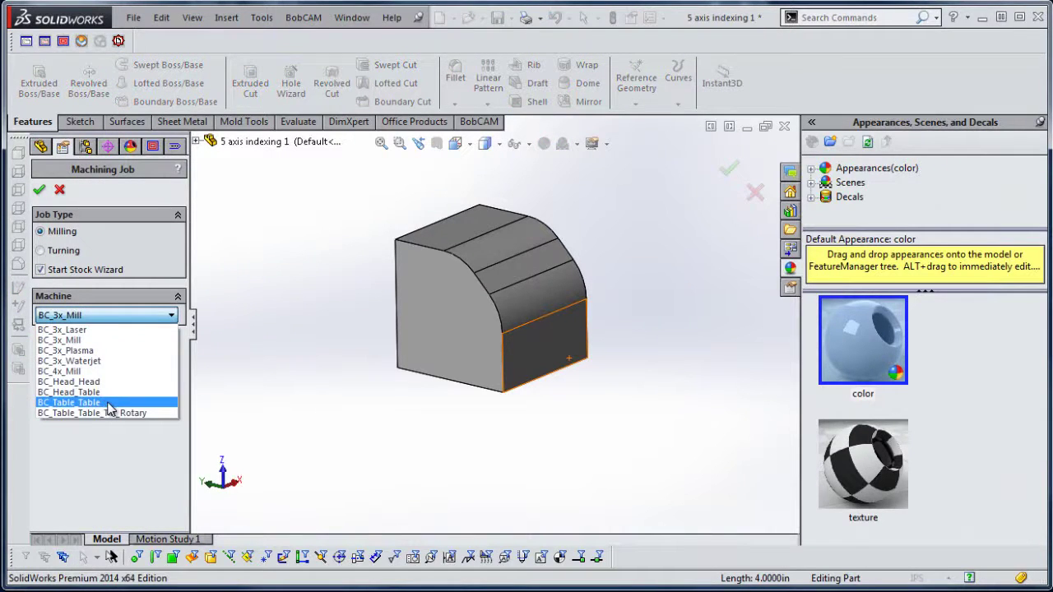
pyautogui.click(101, 401)
pyautogui.click(39, 189)
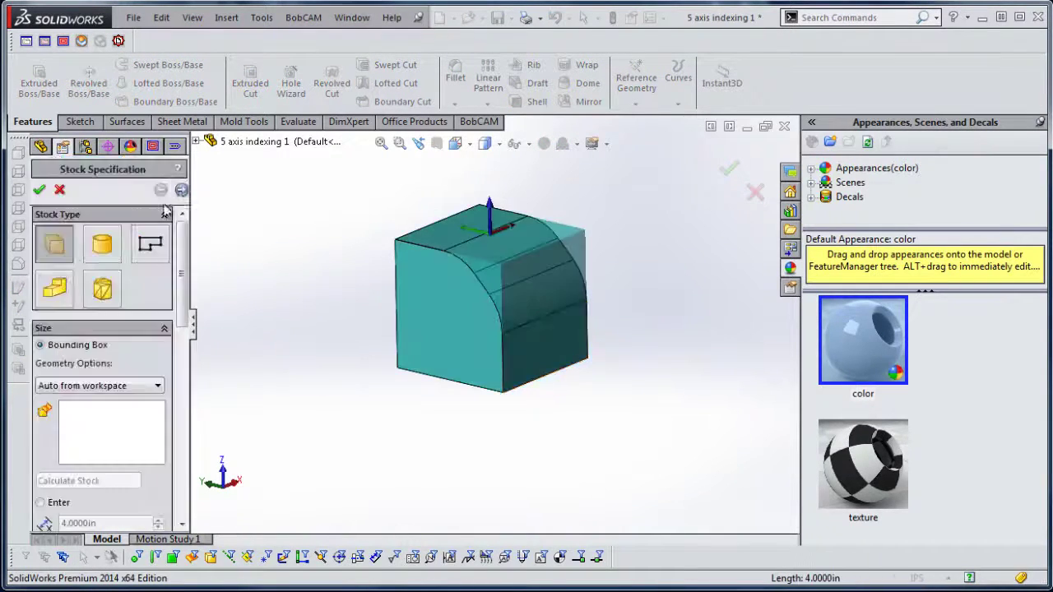
pyautogui.click(182, 190)
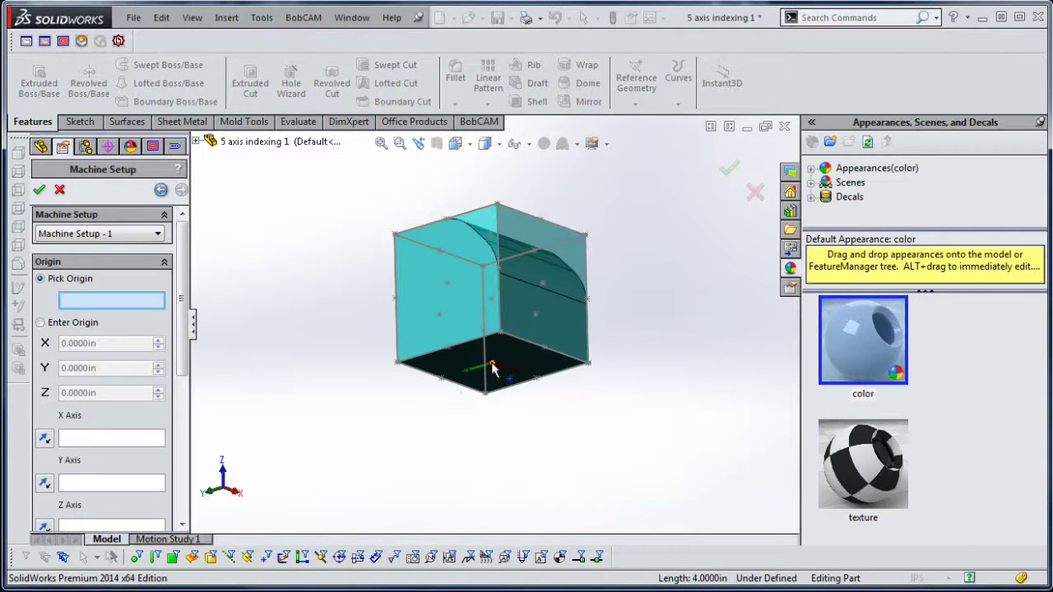
pyautogui.click(491, 364)
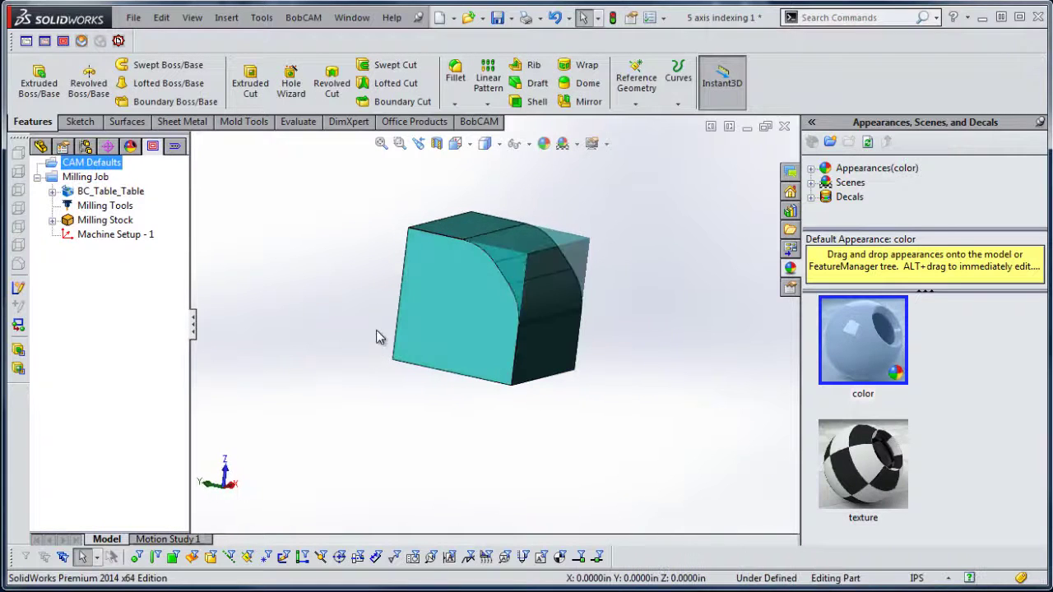
# Add an Index System under Machine Setup - 1, oriented to the fillet face
pyautogui.rightClick(117, 235)
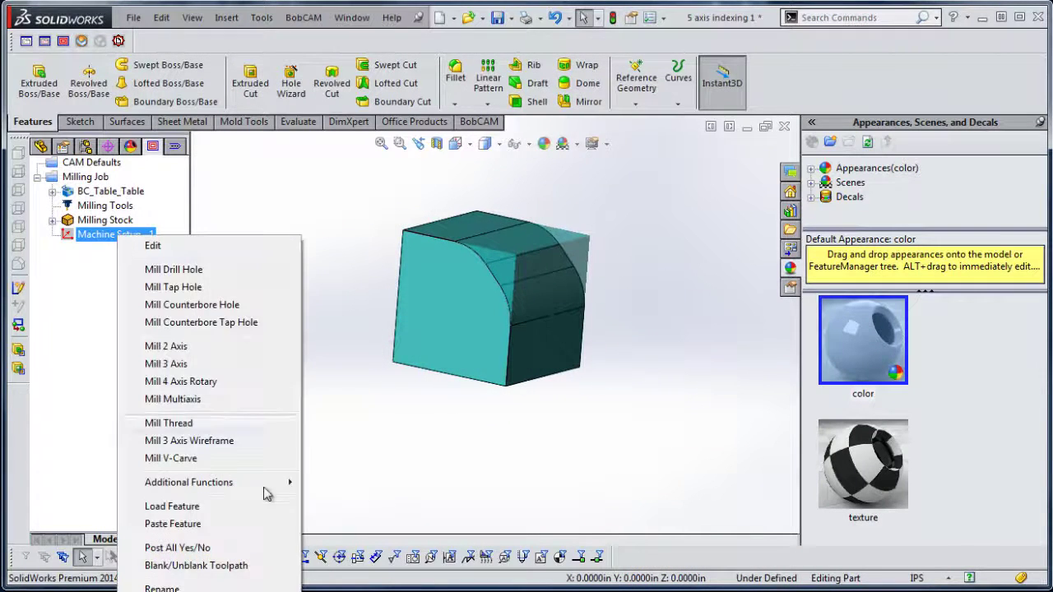
pyautogui.moveTo(189, 482)
pyautogui.click(350, 504)
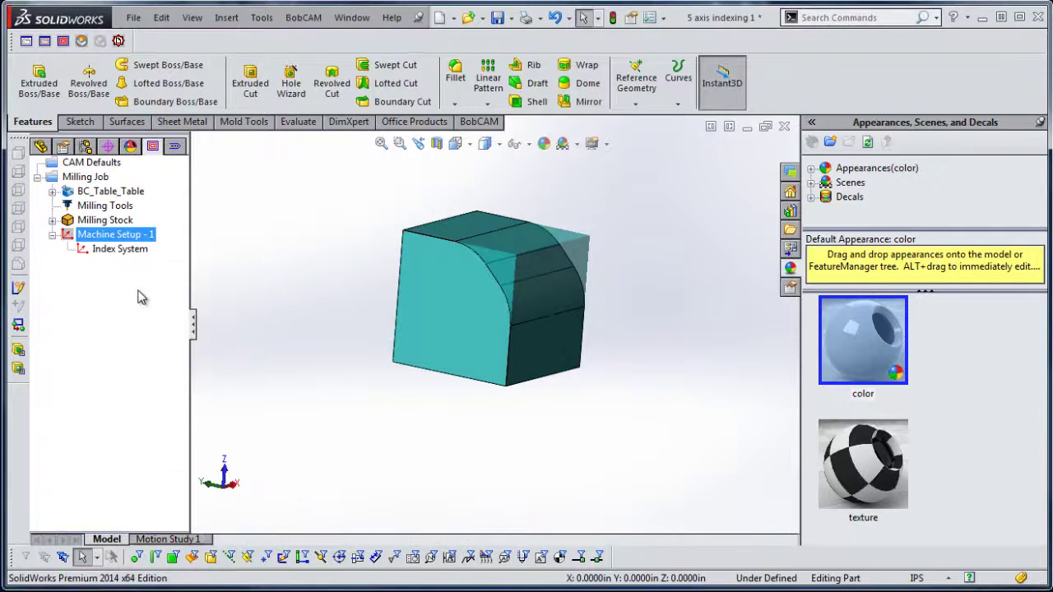
pyautogui.rightClick(124, 248)
pyautogui.click(174, 261)
pyautogui.click(536, 265)
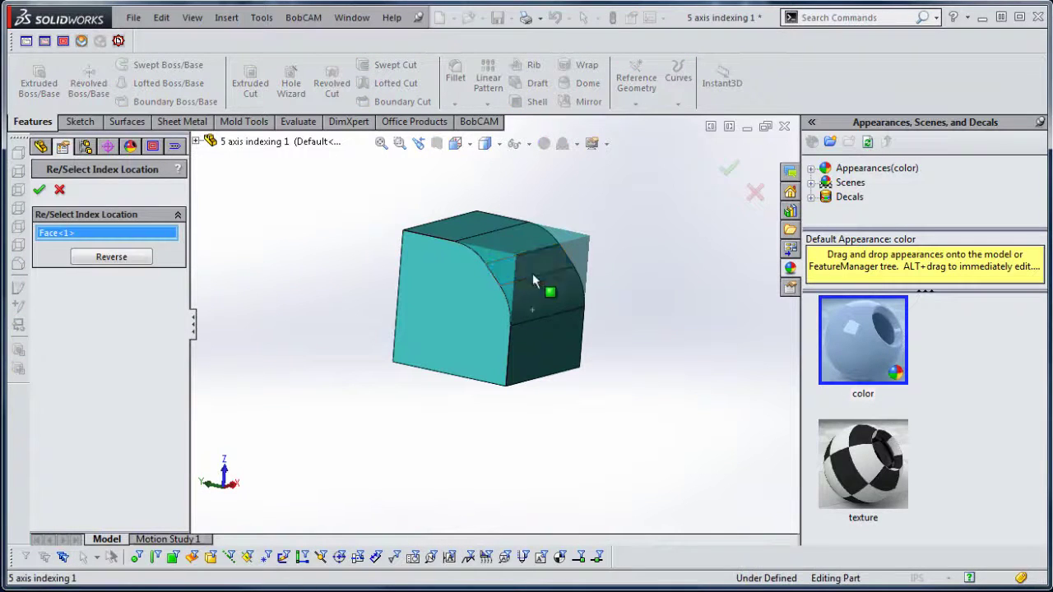
pyautogui.click(39, 189)
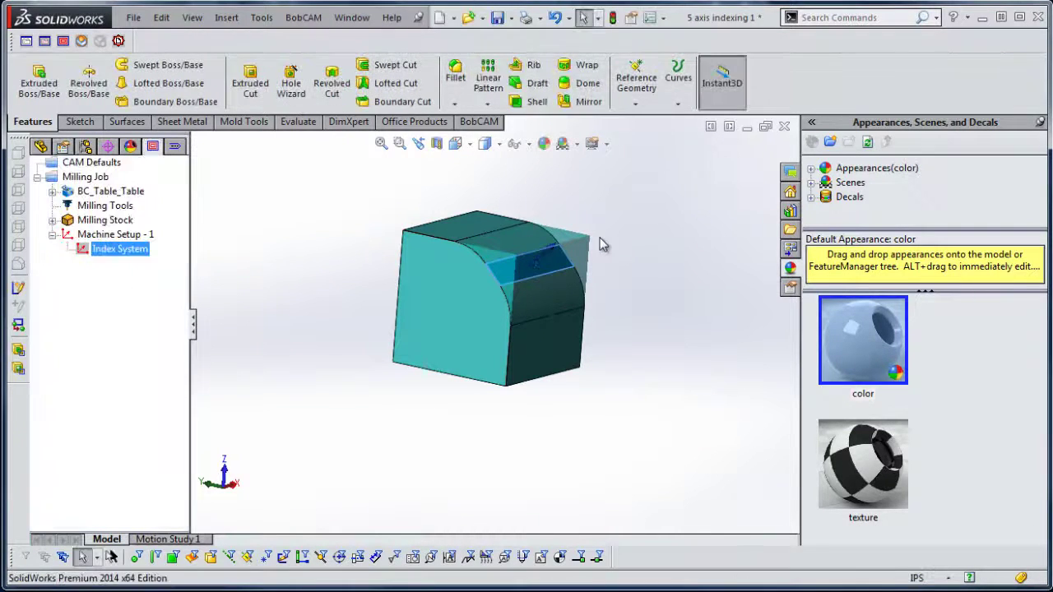
# Start a Mill 3 Axis feature on the Index System with the whole filleted body as geometry
pyautogui.rightClick(122, 256)
pyautogui.click(226, 396)
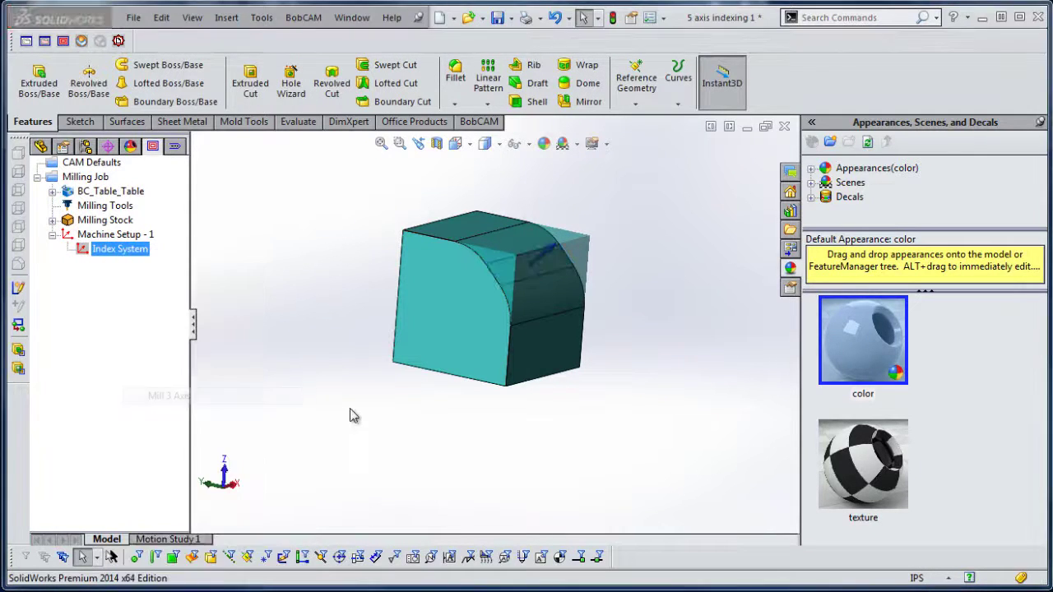
pyautogui.click(468, 142)
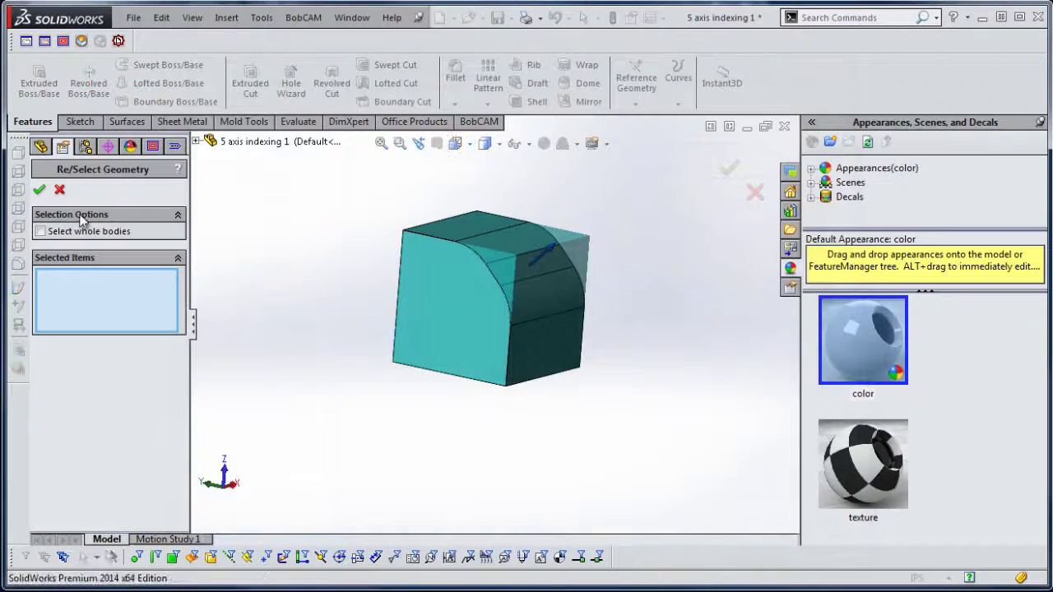
pyautogui.click(496, 272)
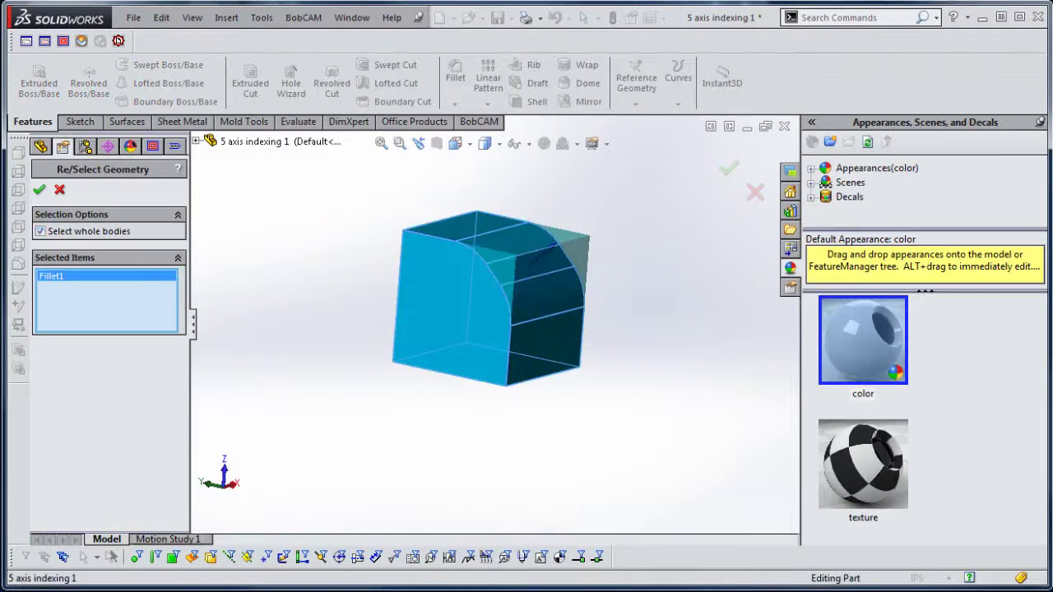
pyautogui.click(39, 190)
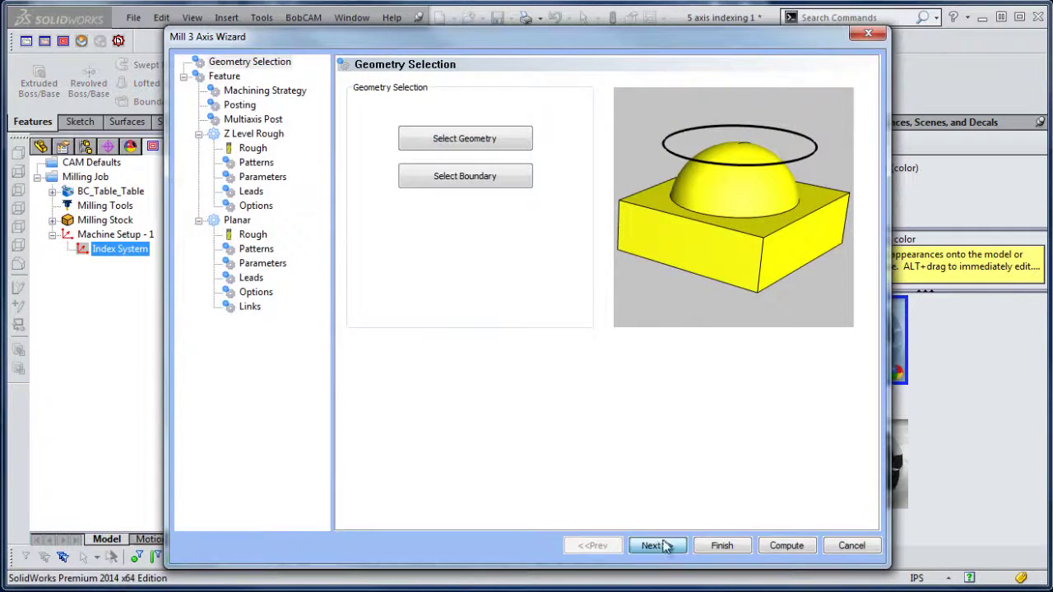
# Choose the Advanced Rough strategy and compute its roughing toolpath
pyautogui.click(654, 546)
pyautogui.click(285, 96)
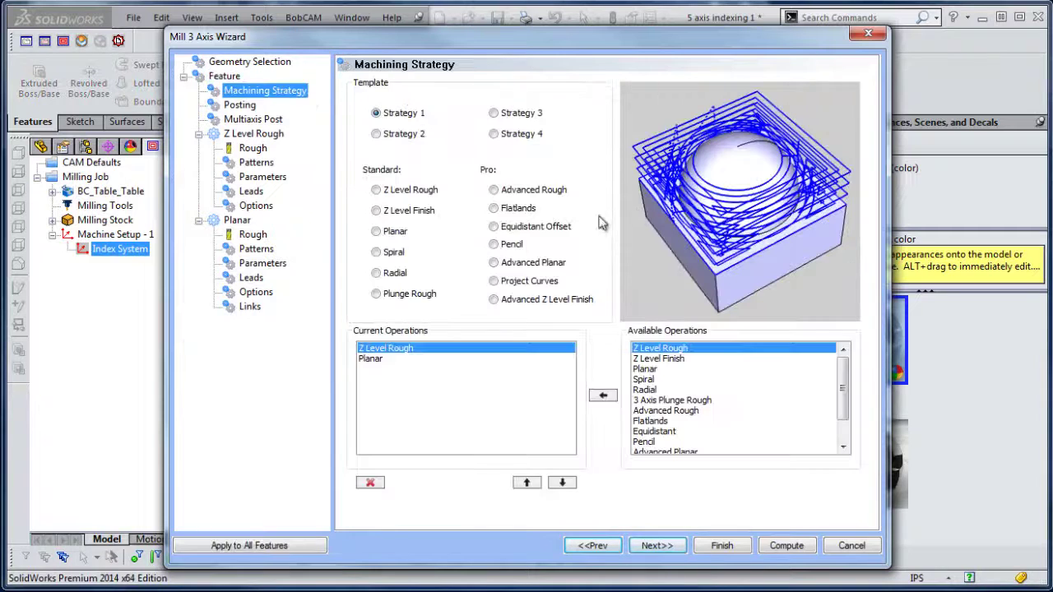
pyautogui.click(493, 190)
pyautogui.click(663, 546)
pyautogui.click(252, 149)
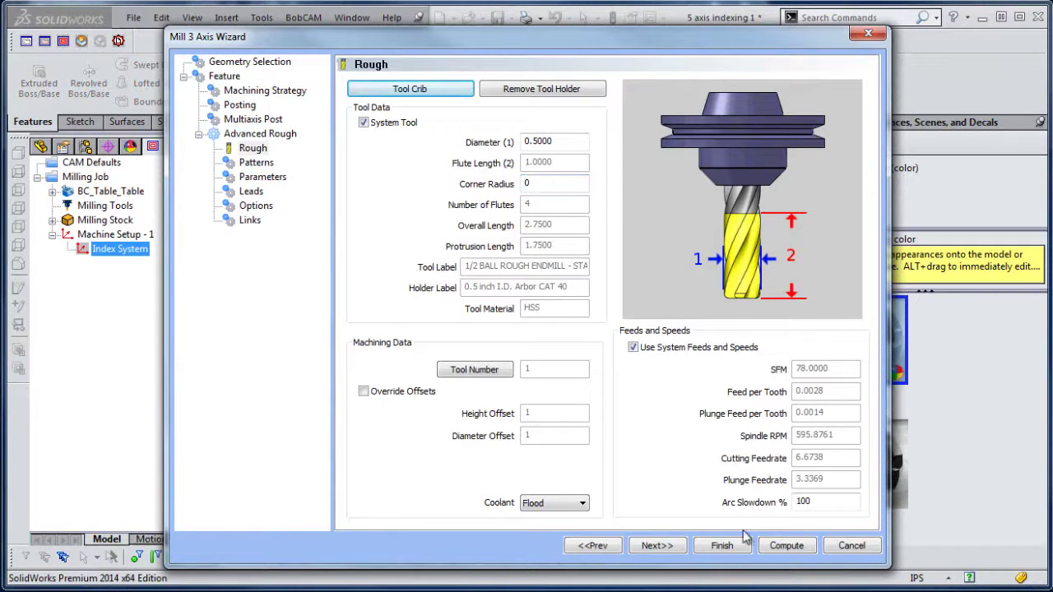
pyautogui.click(766, 547)
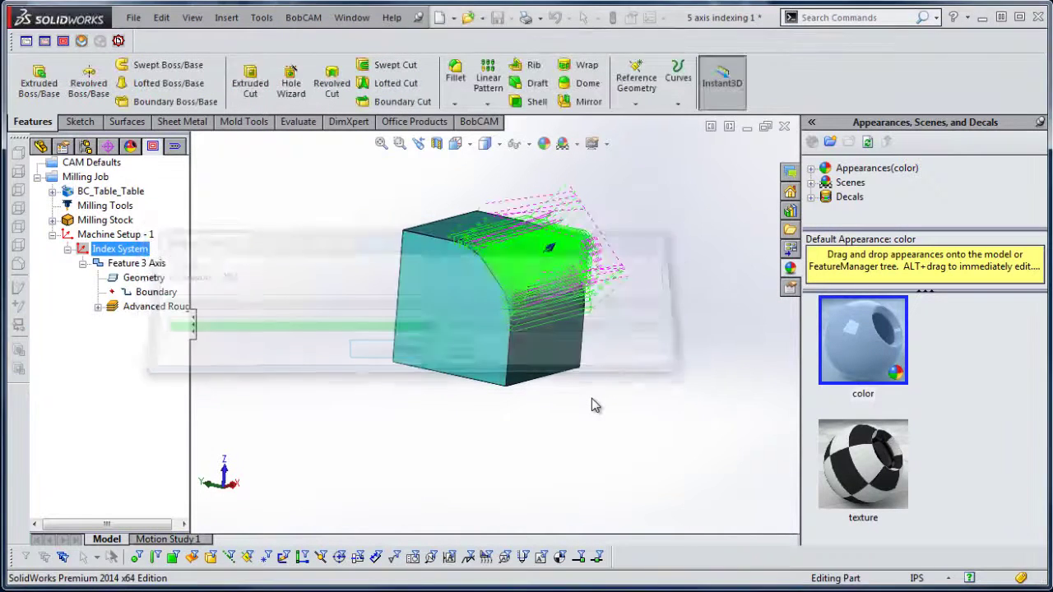
pyautogui.moveTo(632, 344)
pyautogui.mouseDown(button='middle')
pyautogui.moveTo(562, 371)
pyautogui.moveTo(608, 365)
pyautogui.moveTo(653, 341)
pyautogui.moveTo(682, 372)
pyautogui.moveTo(637, 329)
pyautogui.moveTo(625, 355)
pyautogui.moveTo(581, 367)
pyautogui.mouseUp(button='middle')
# Hide the Advanced Rough toolpath from the model
pyautogui.click(74, 337)
pyautogui.rightClick(158, 320)
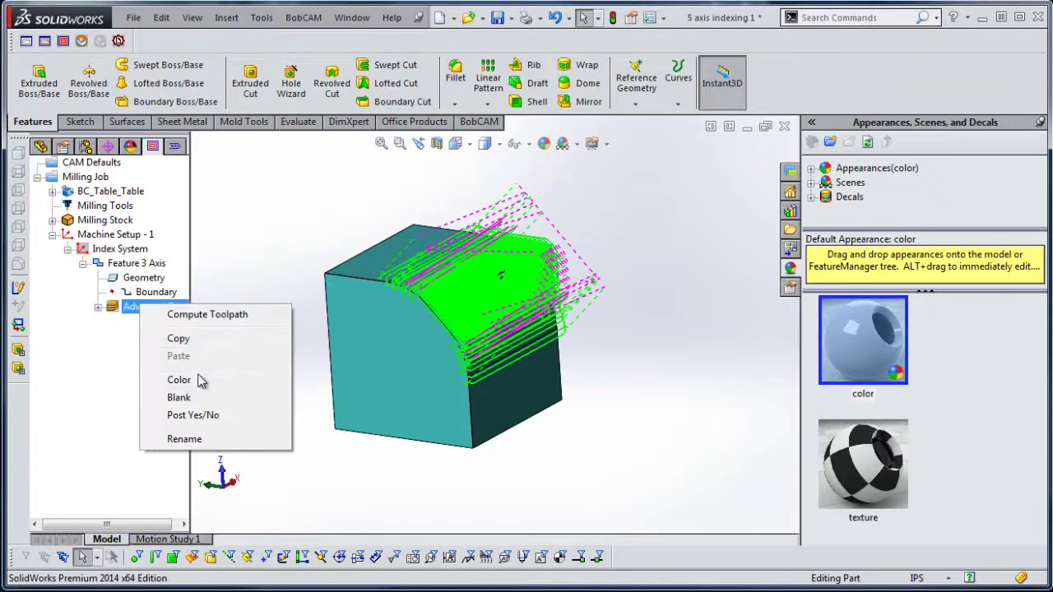
pyautogui.click(202, 402)
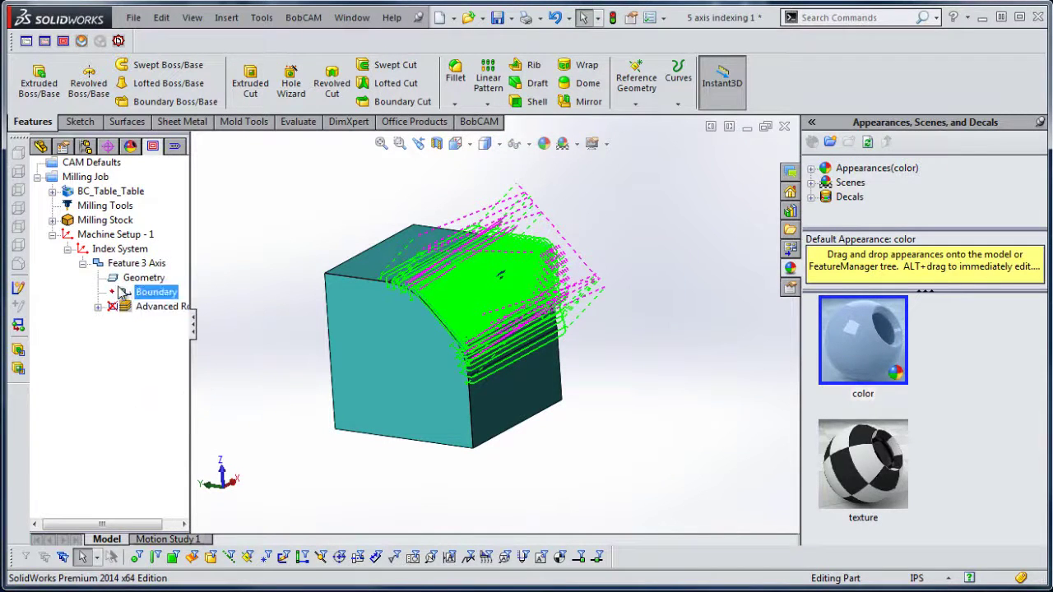
pyautogui.click(148, 263)
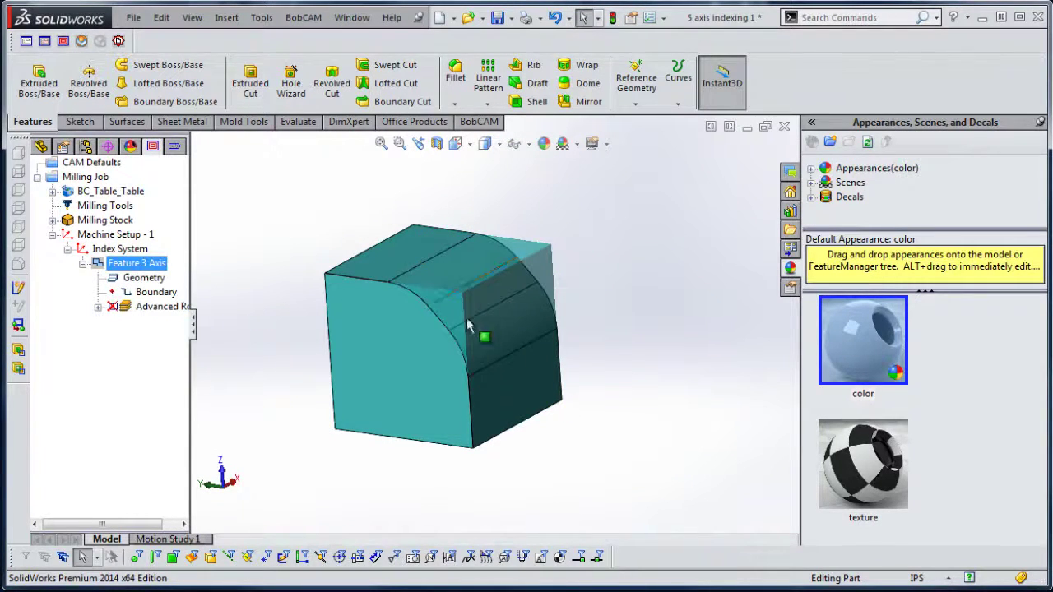
pyautogui.moveTo(511, 418); pyautogui.dragTo(522, 238, button='middle')
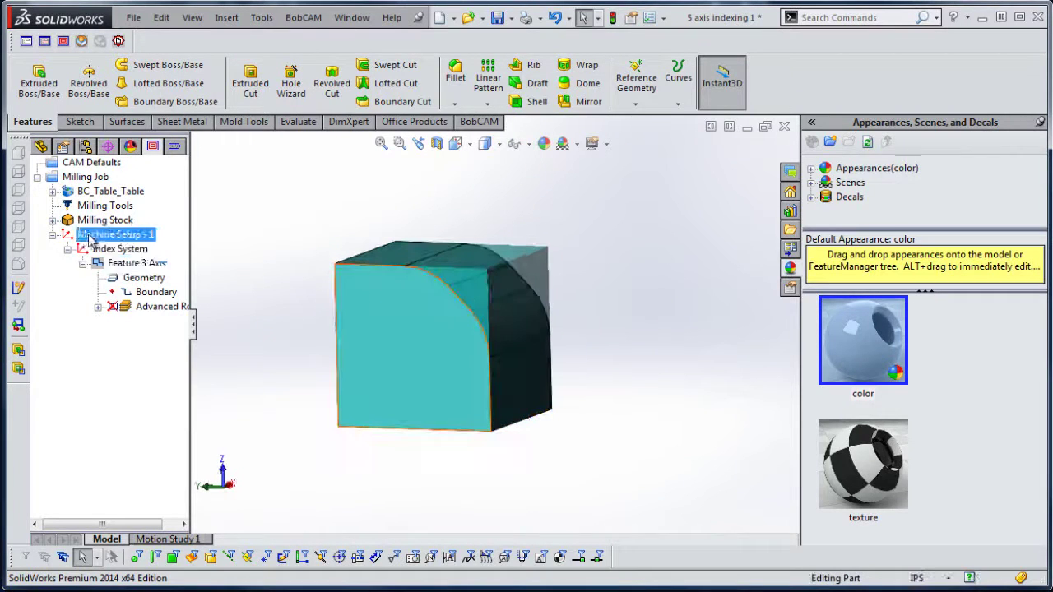
# Add an Advanced Planar operation to Feature 3 Axis with a 0.25 tool corner radius
pyautogui.rightClick(130, 263)
pyautogui.click(199, 237)
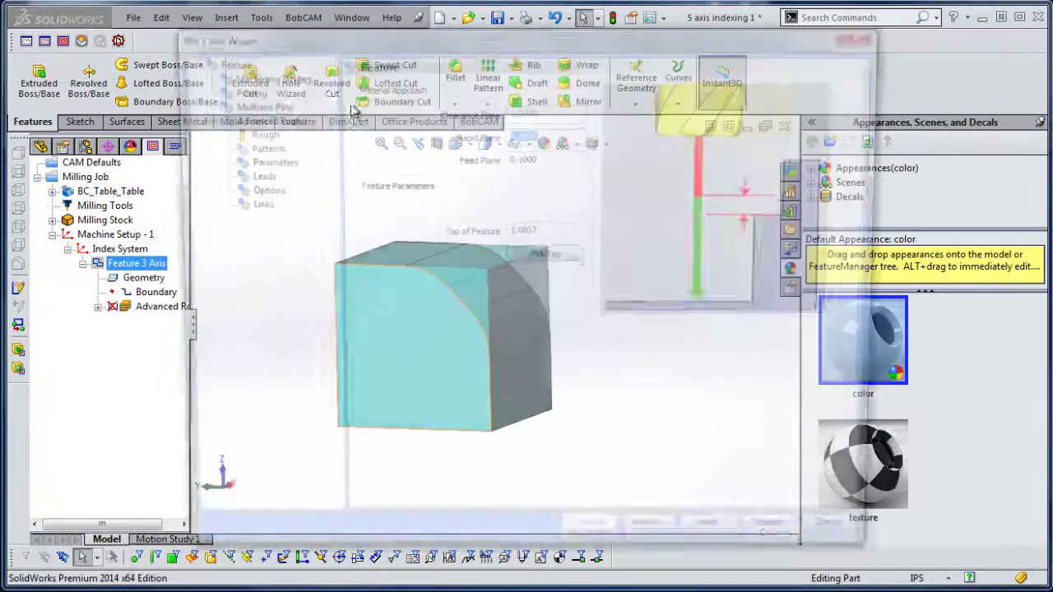
pyautogui.click(264, 76)
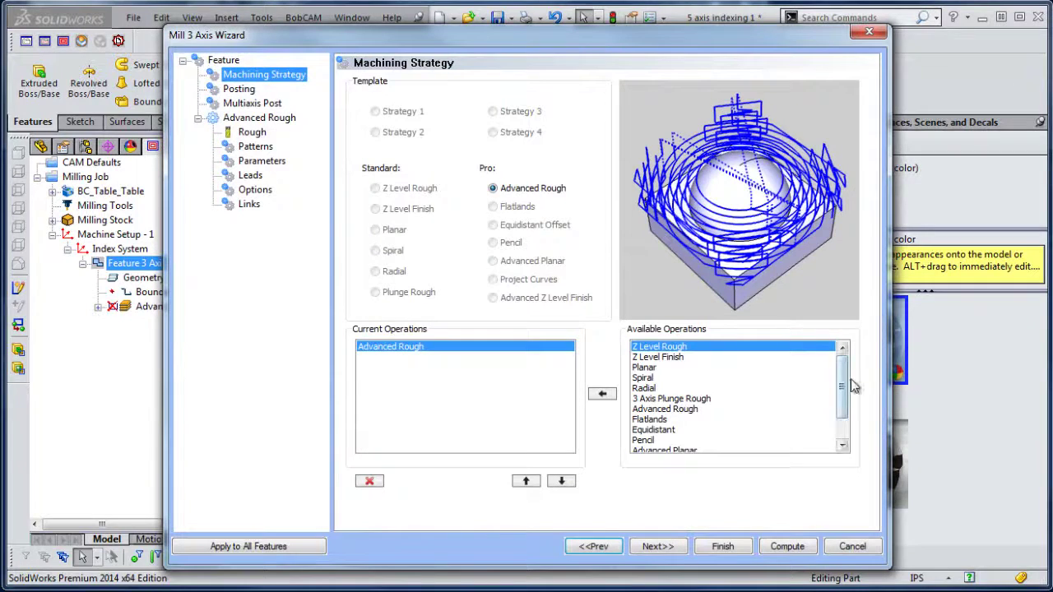
pyautogui.scroll(-1, 853, 388)
pyautogui.click(665, 419)
pyautogui.click(603, 393)
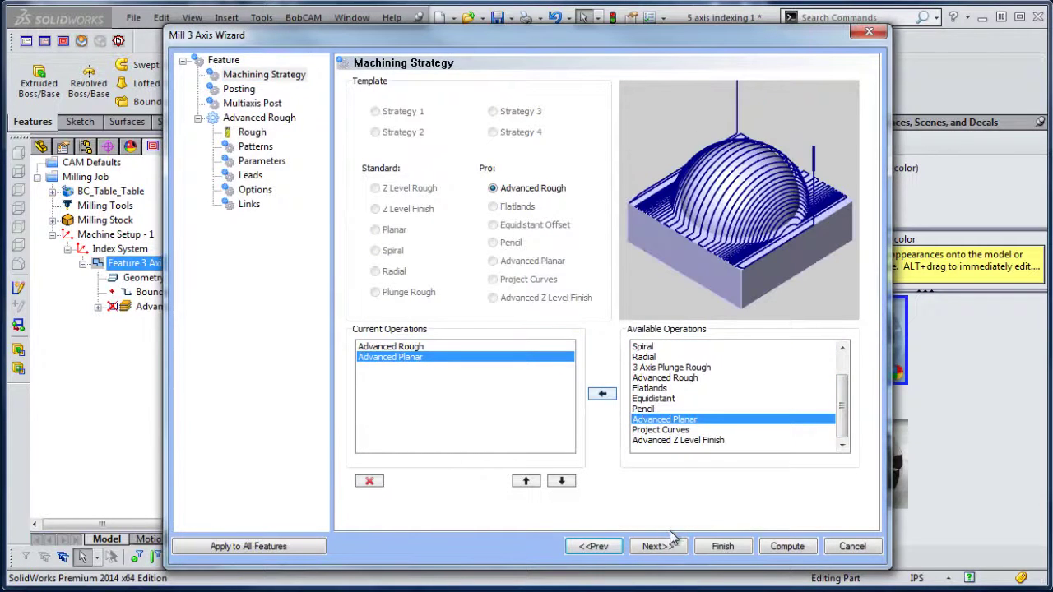
pyautogui.click(657, 547)
pyautogui.click(252, 234)
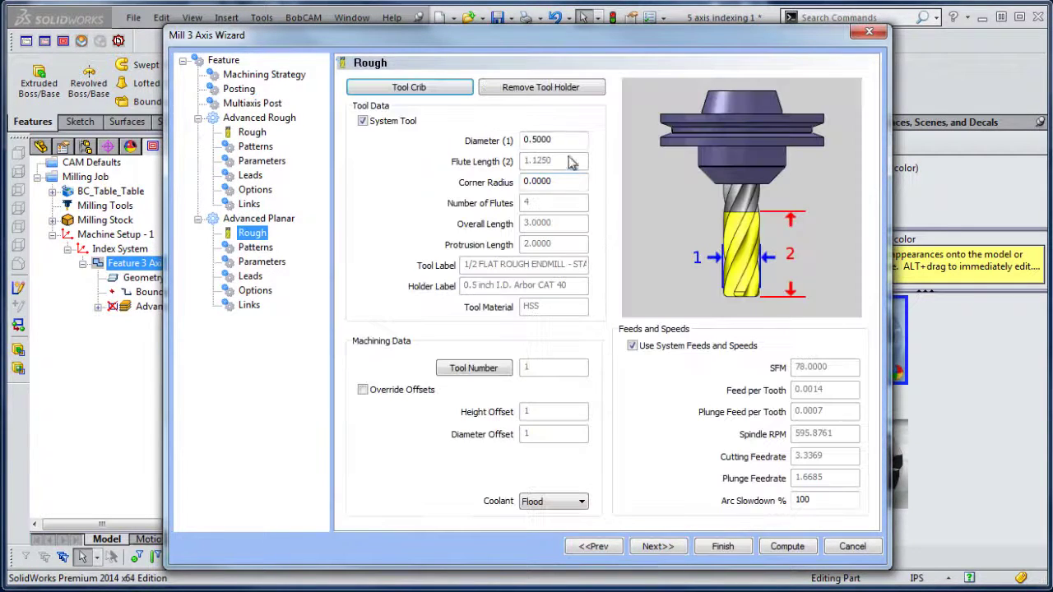
pyautogui.doubleClick(563, 182)
pyautogui.write('.25')
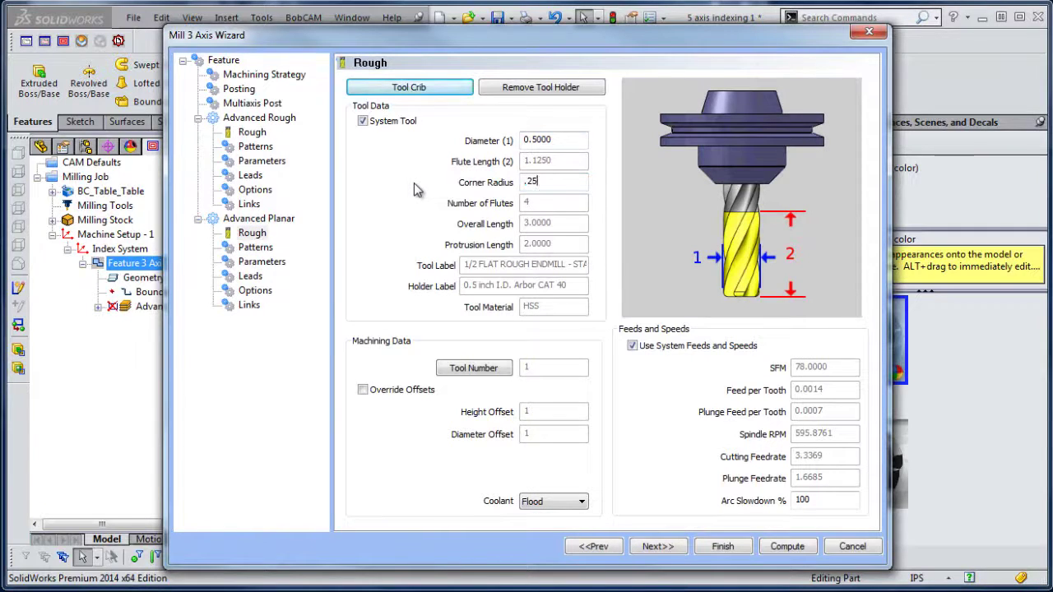
# Review the Advanced Planar cut pattern, stepover, leads, options and links, then finish the wizard
pyautogui.click(256, 248)
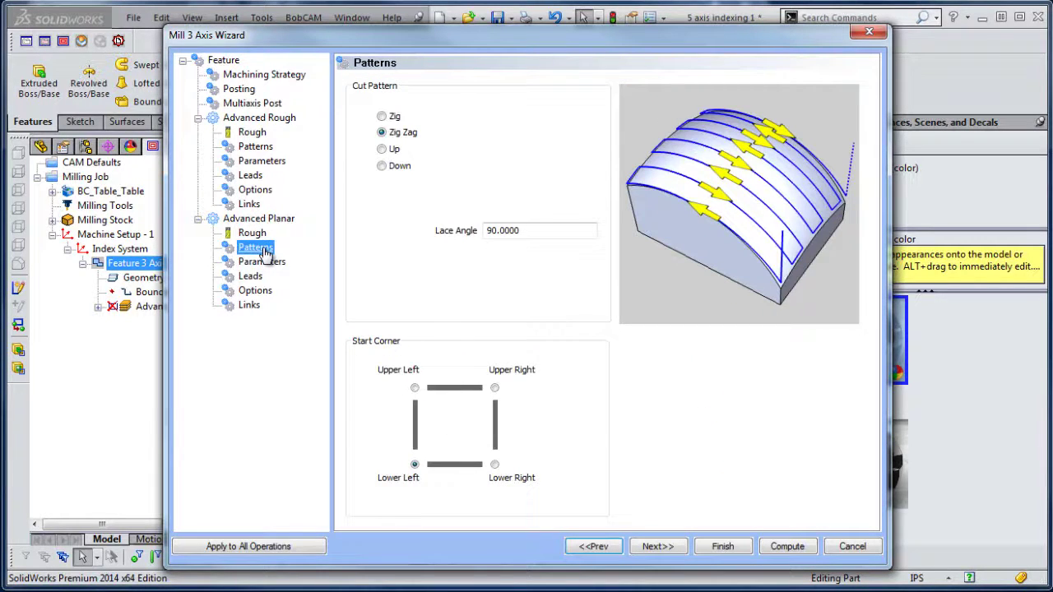
pyautogui.click(261, 263)
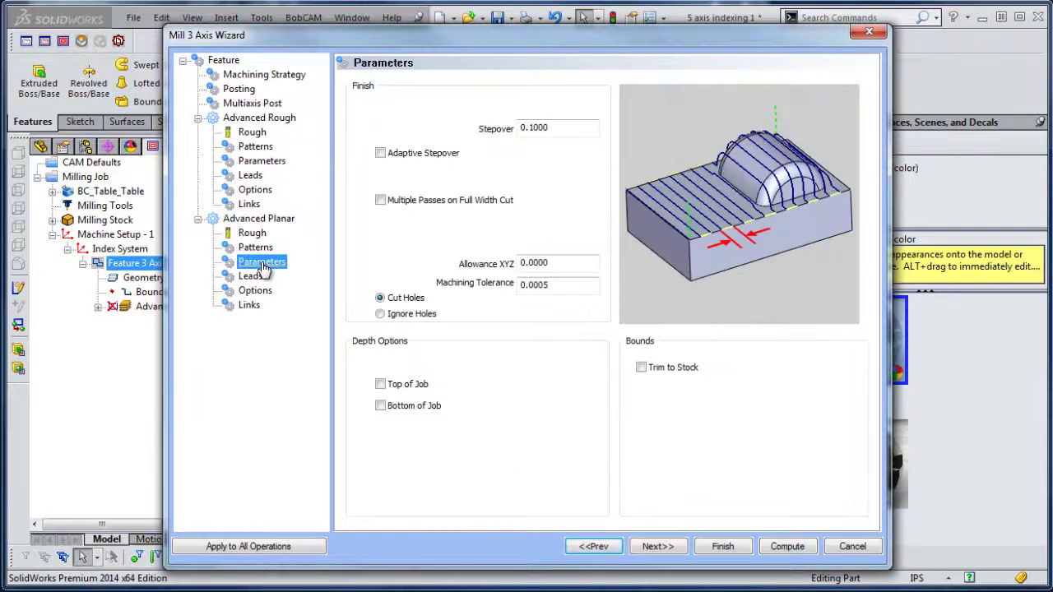
pyautogui.click(250, 276)
pyautogui.click(256, 292)
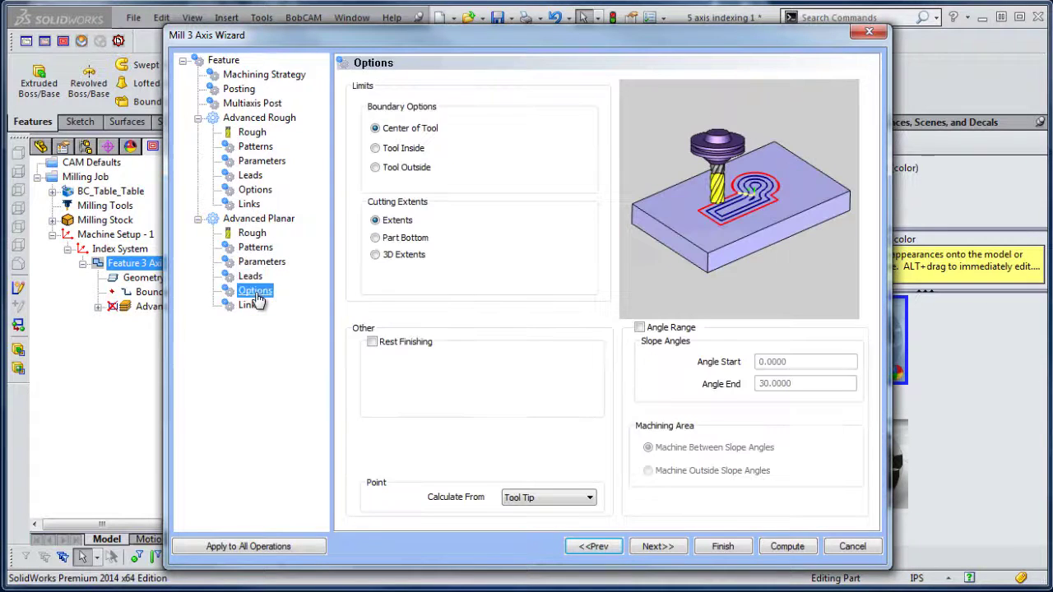
pyautogui.click(249, 307)
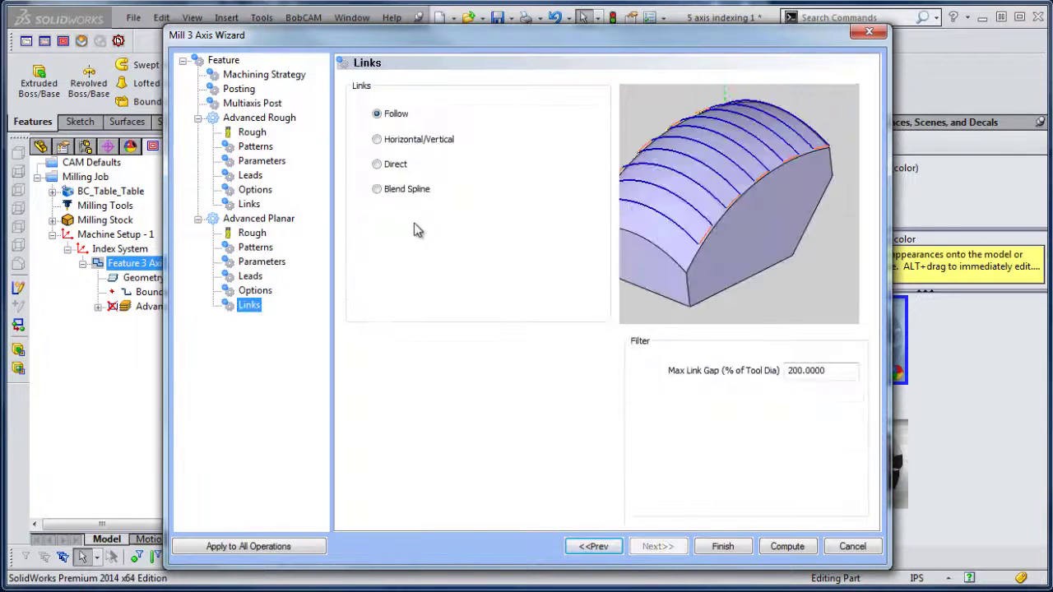
pyautogui.click(729, 546)
pyautogui.rightClick(158, 321)
pyautogui.click(221, 330)
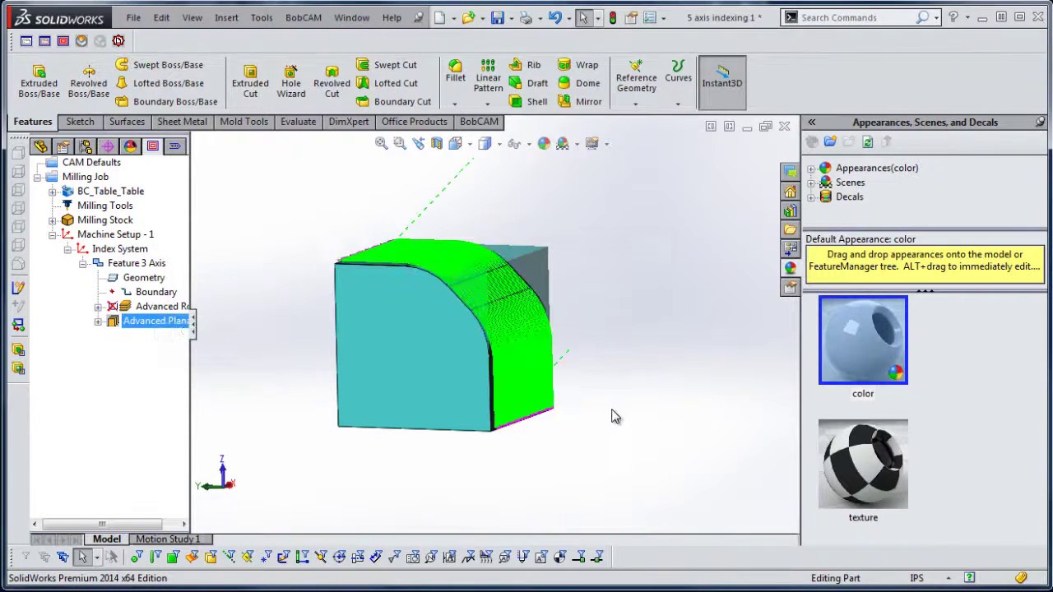
pyautogui.moveTo(607, 368); pyautogui.dragTo(601, 371, button='middle')
pyautogui.press('Escape')
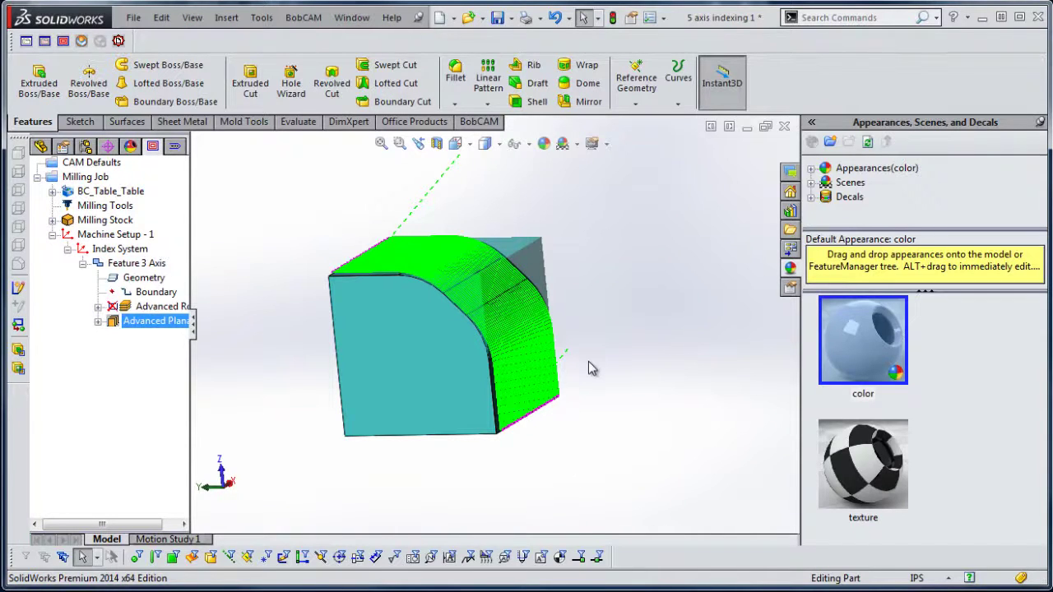
pyautogui.click(161, 306)
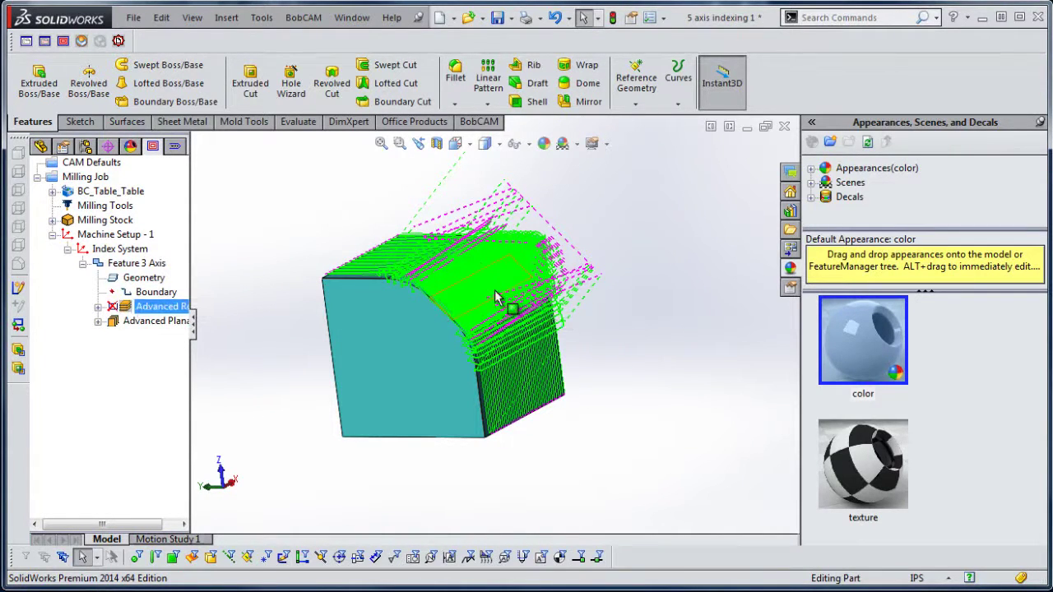
pyautogui.press('Down')
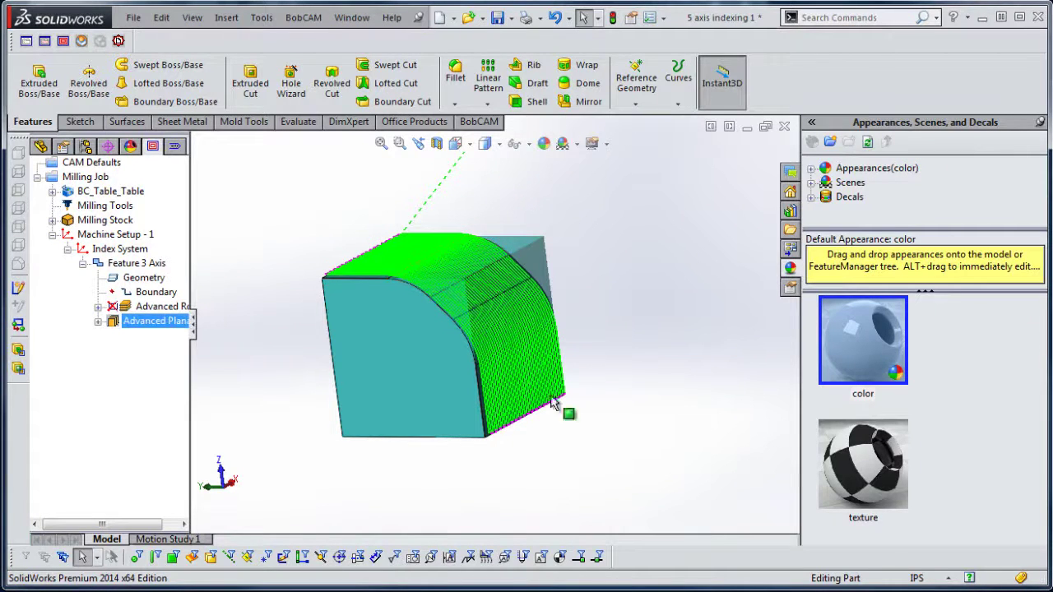
pyautogui.moveTo(623, 404)
pyautogui.mouseDown(button='middle')
pyautogui.moveTo(628, 327)
pyautogui.moveTo(469, 337)
pyautogui.moveTo(458, 368)
pyautogui.mouseUp(button='middle')
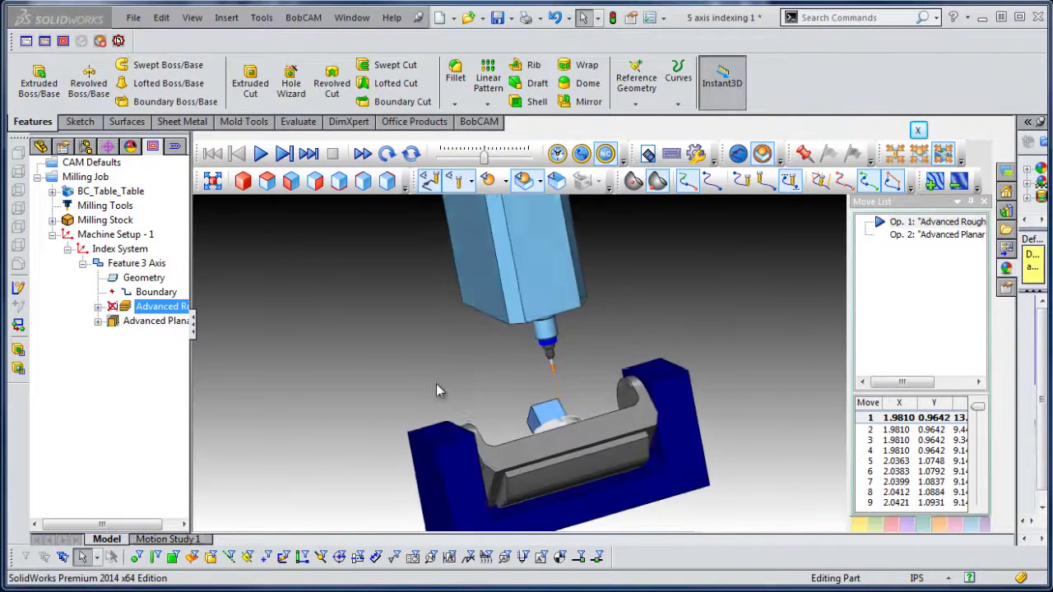
pyautogui.moveTo(408, 320)
pyautogui.mouseDown(button='middle')
pyautogui.moveTo(595, 325)
pyautogui.moveTo(622, 350)
pyautogui.moveTo(600, 447)
pyautogui.mouseUp(button='middle')
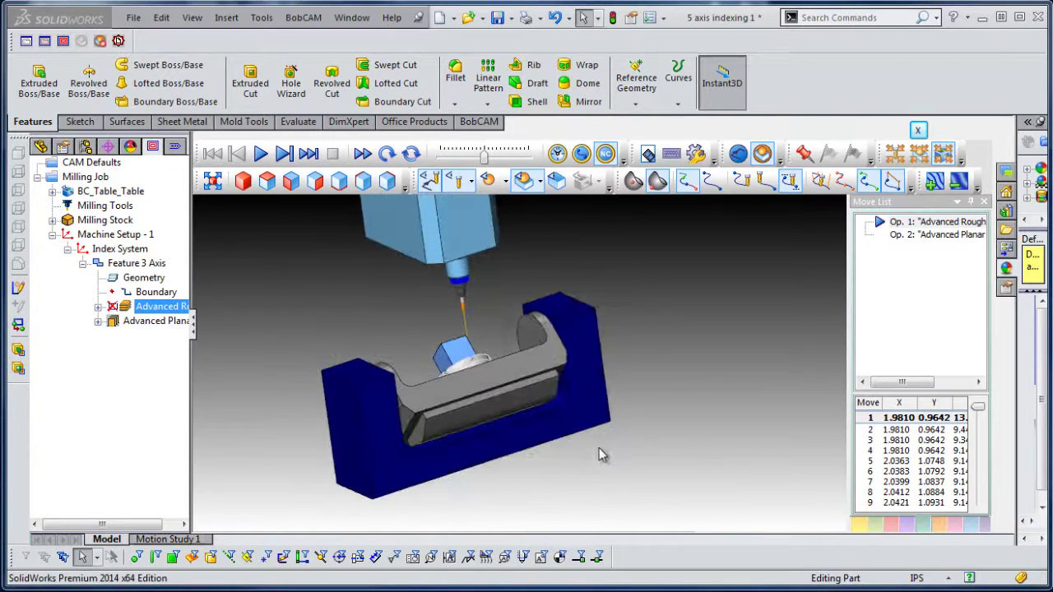
# Set Feature 3 Axis's multiaxis post to the other angle solution instead of machine settings
pyautogui.click(919, 132)
pyautogui.click(139, 263)
pyautogui.rightClick(138, 264)
pyautogui.click(194, 237)
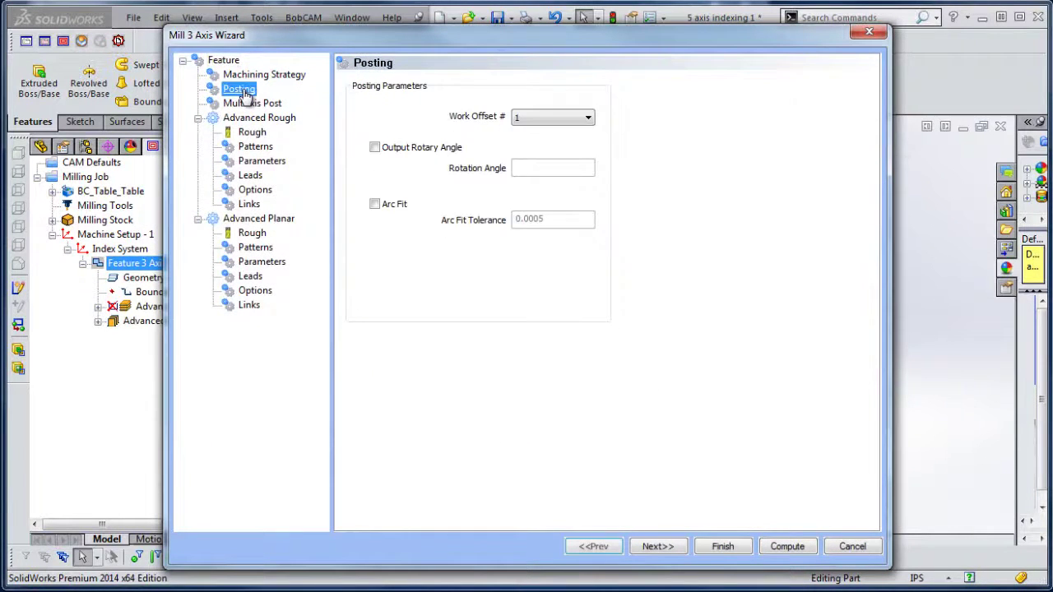
pyautogui.click(249, 75)
pyautogui.click(251, 103)
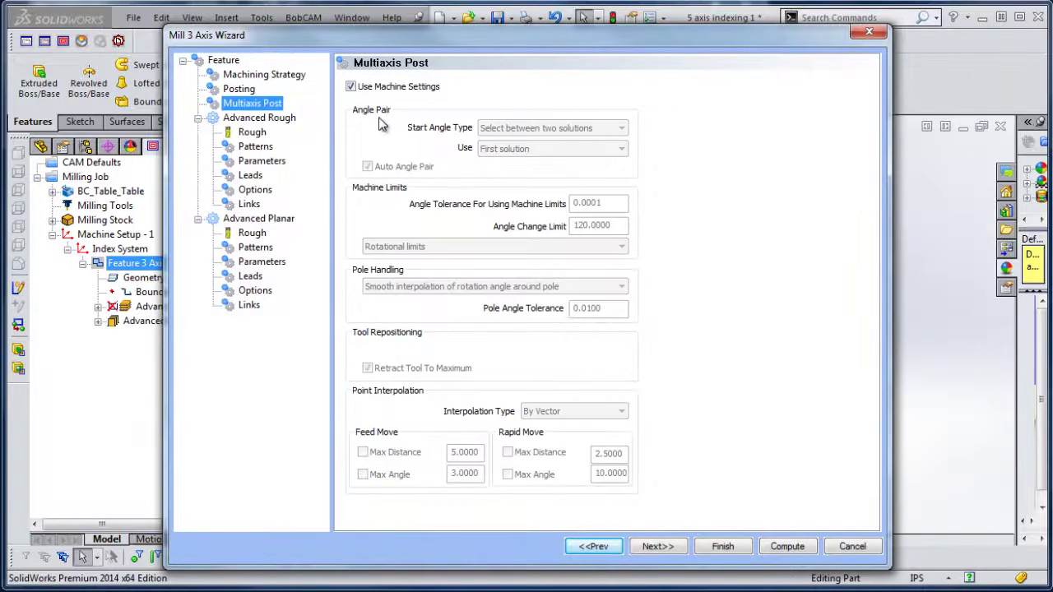
pyautogui.click(350, 86)
pyautogui.click(551, 148)
pyautogui.click(528, 176)
pyautogui.click(724, 547)
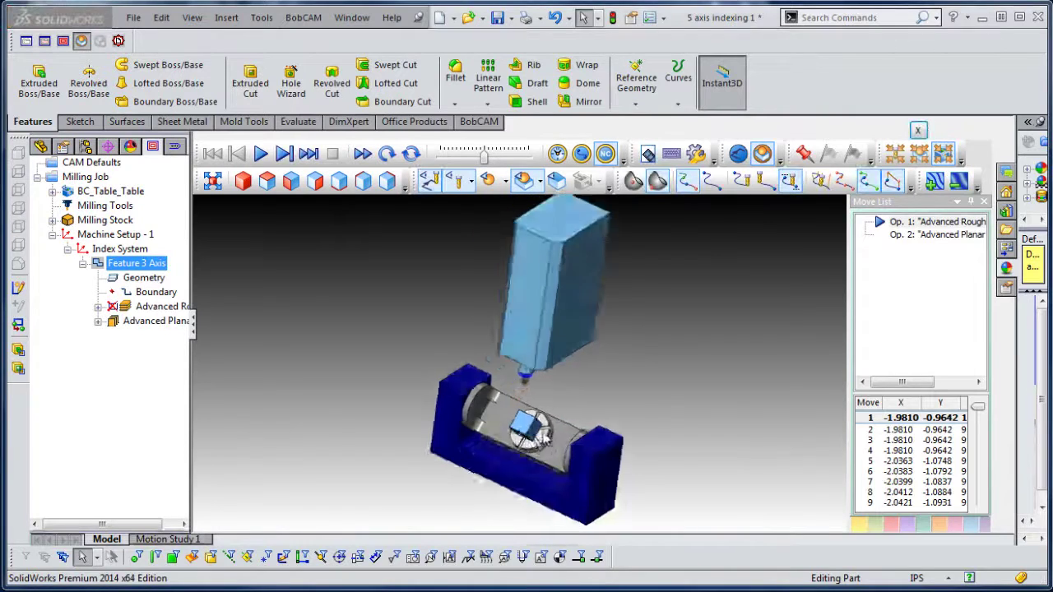
# Simulate the Advanced Planar operation, adjusting playback speed as it cuts the block
pyautogui.scroll(2, 603, 423)
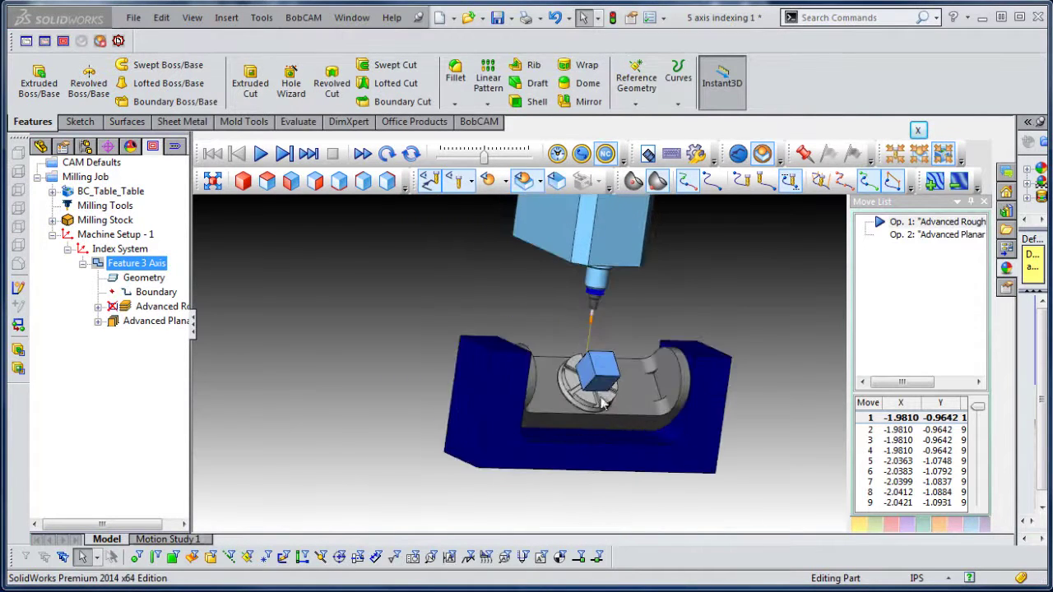
pyautogui.scroll(2, 603, 424)
pyautogui.scroll(2, 615, 425)
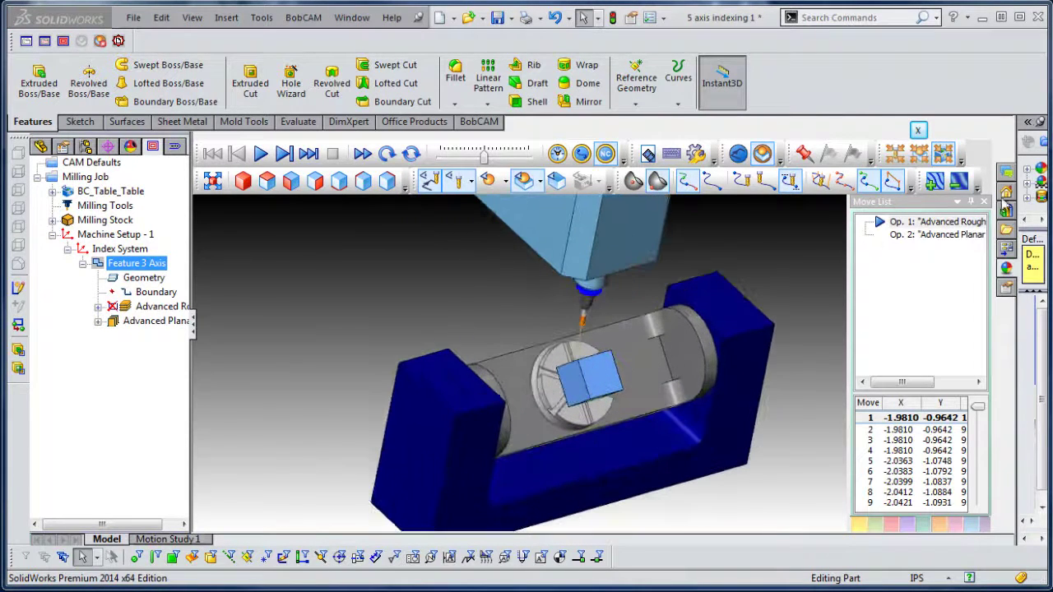
pyautogui.doubleClick(898, 237)
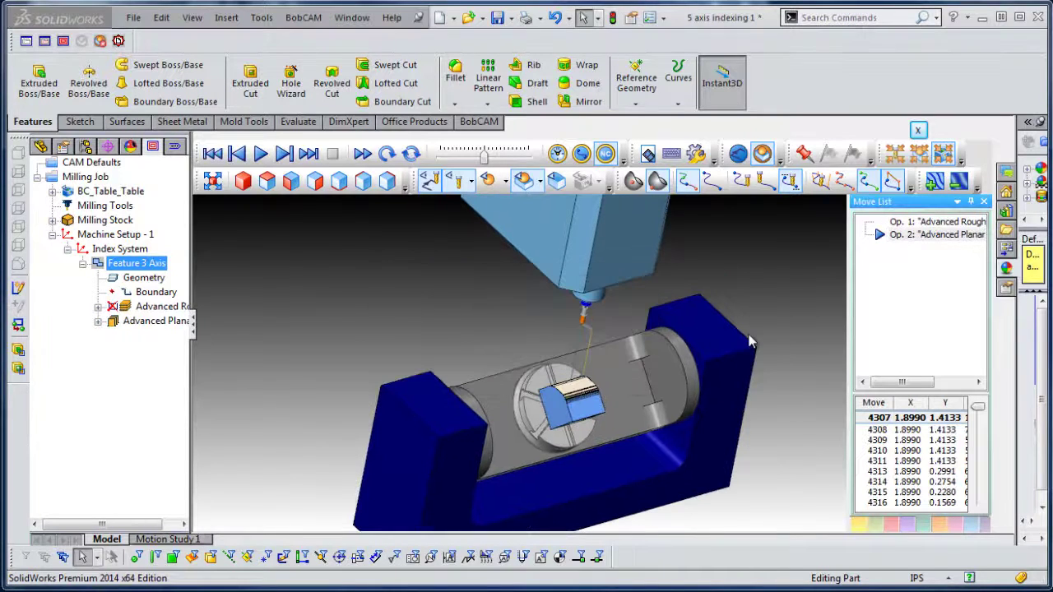
pyautogui.scroll(1, 609, 440)
pyautogui.scroll(2, 590, 424)
pyautogui.scroll(1, 567, 432)
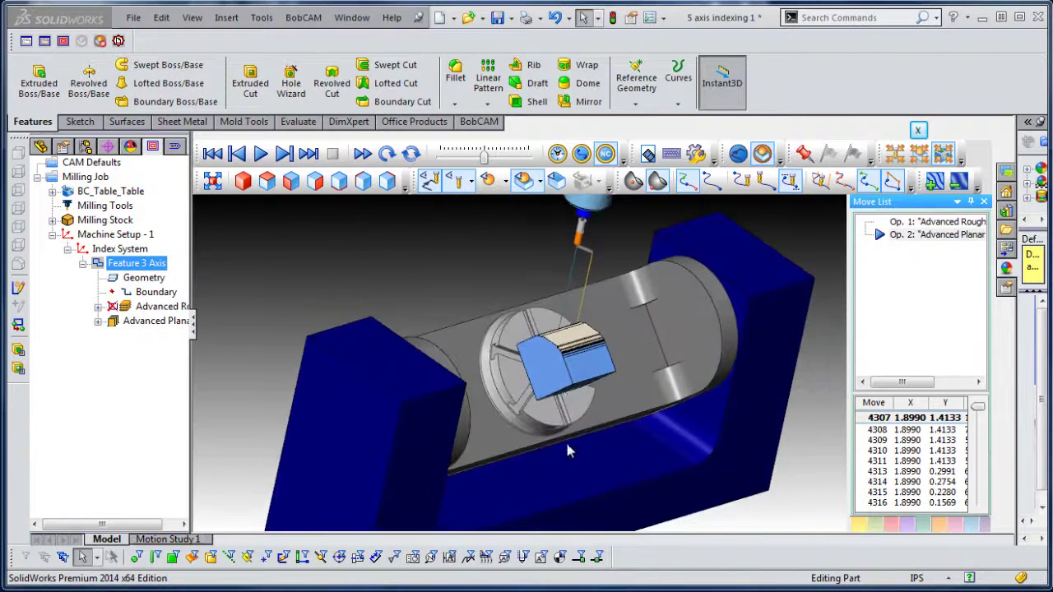
pyautogui.scroll(1, 559, 363)
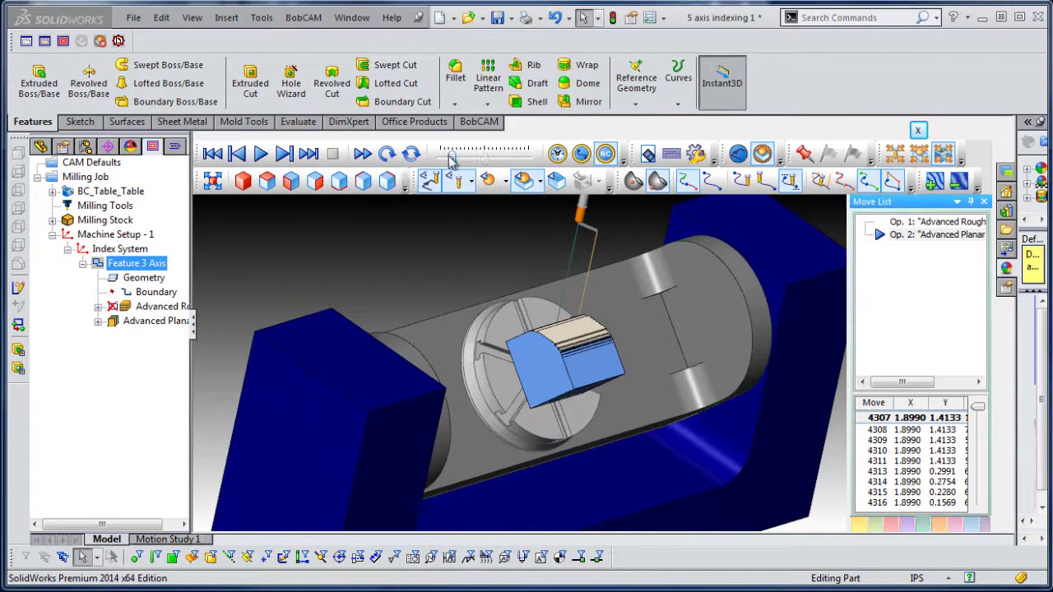
pyautogui.click(259, 156)
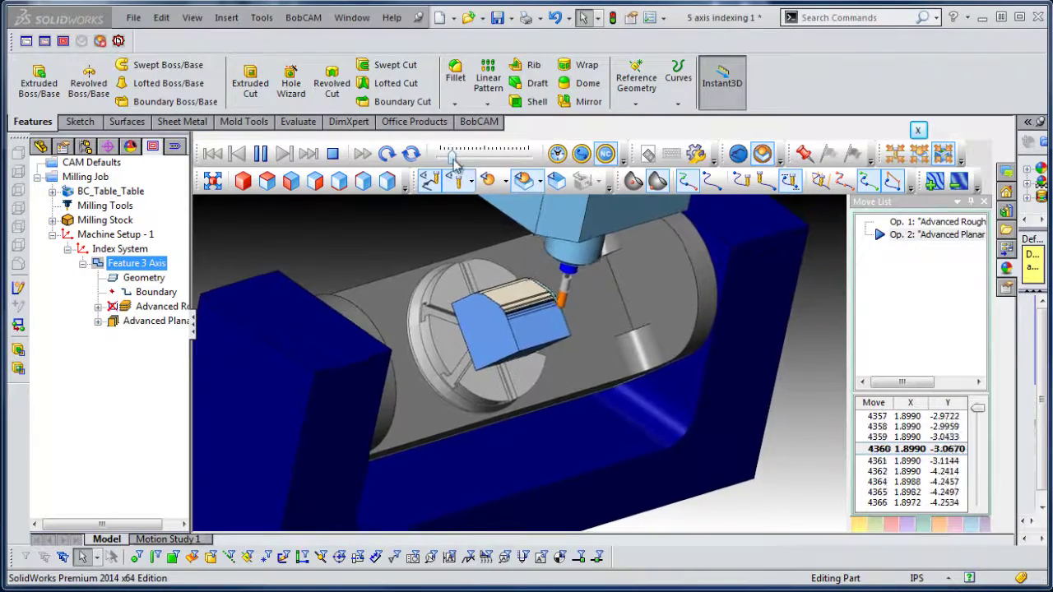
pyautogui.moveTo(476, 156); pyautogui.dragTo(492, 156)
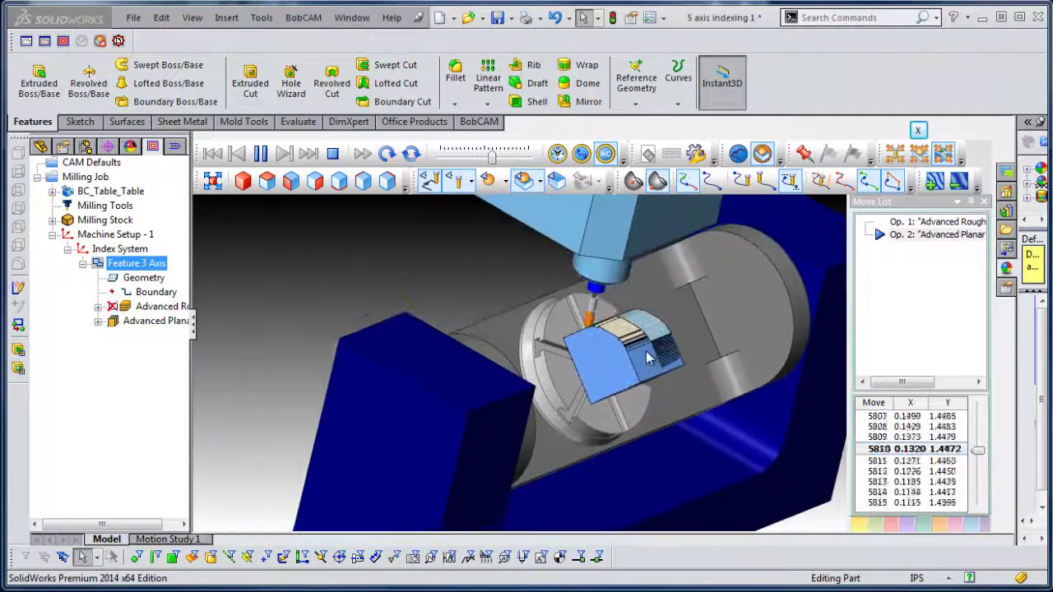
pyautogui.moveTo(492, 156); pyautogui.dragTo(467, 156)
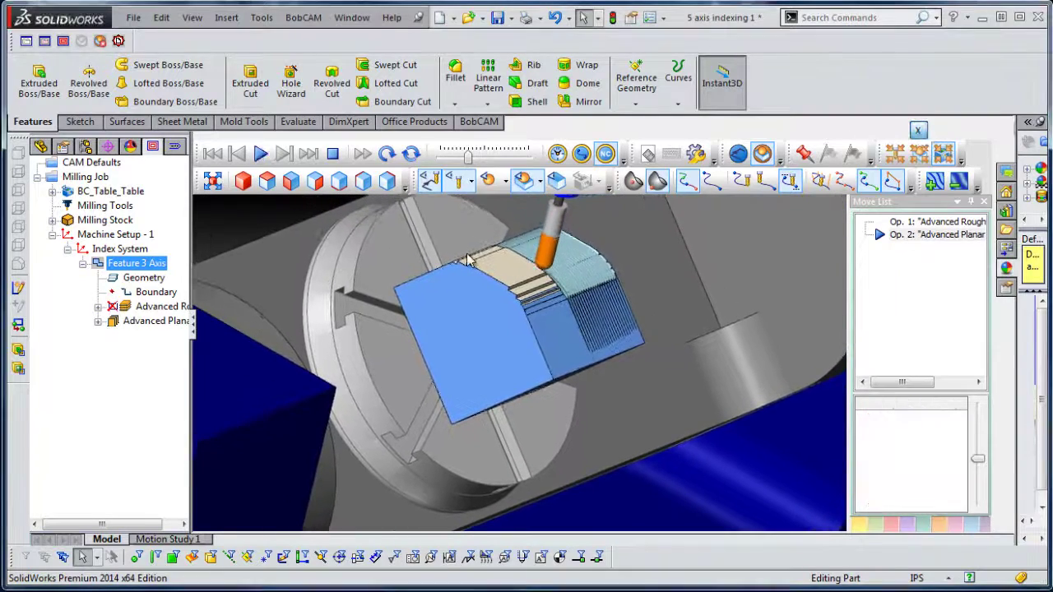
# Limit the Advanced Planar operation to a slope angle range
pyautogui.press('Escape')
pyautogui.rightClick(132, 268)
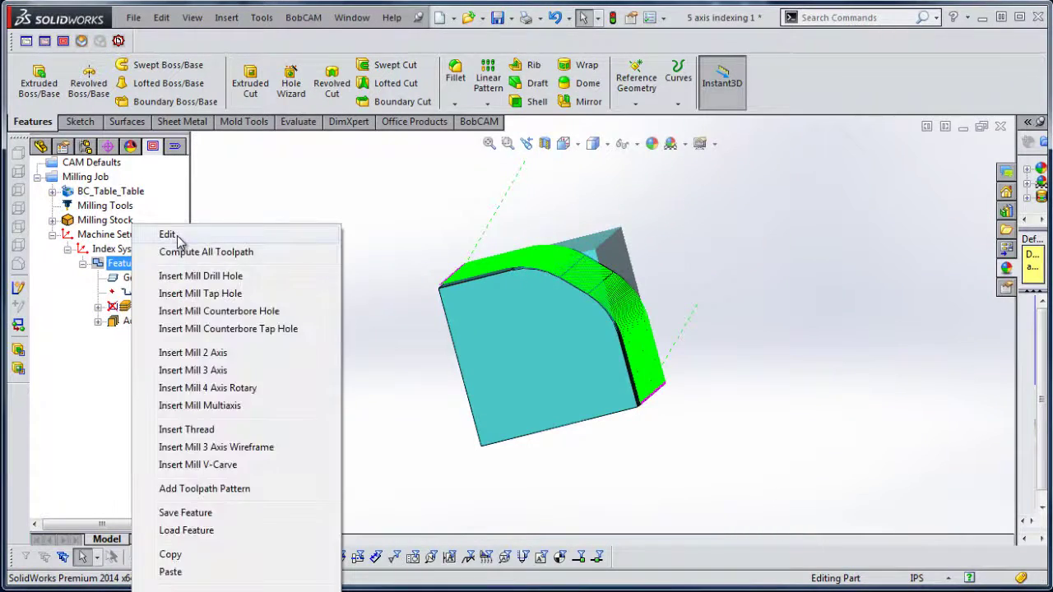
pyautogui.click(174, 237)
pyautogui.click(262, 263)
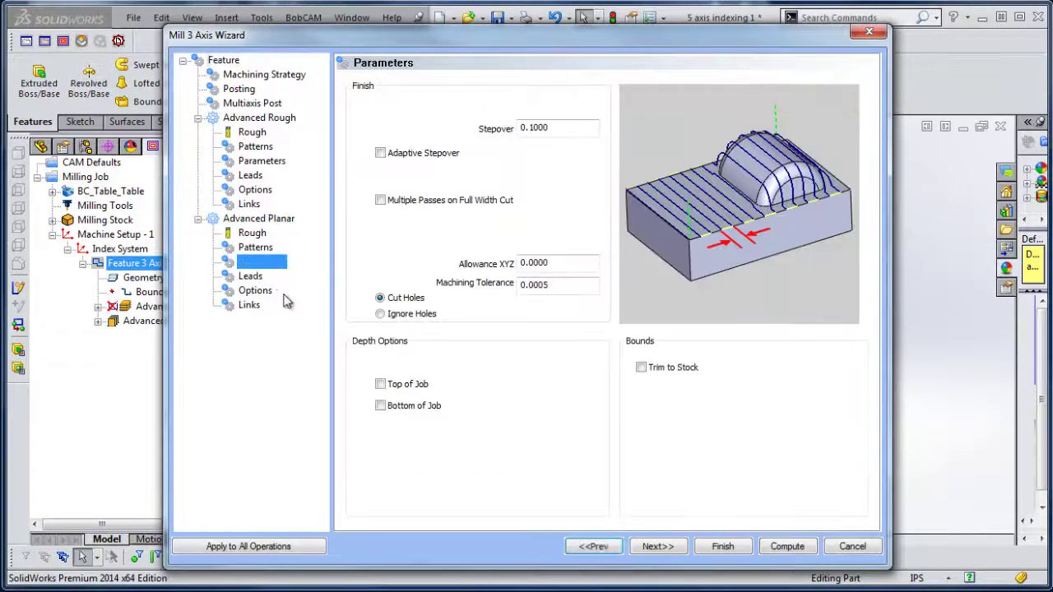
pyautogui.click(640, 328)
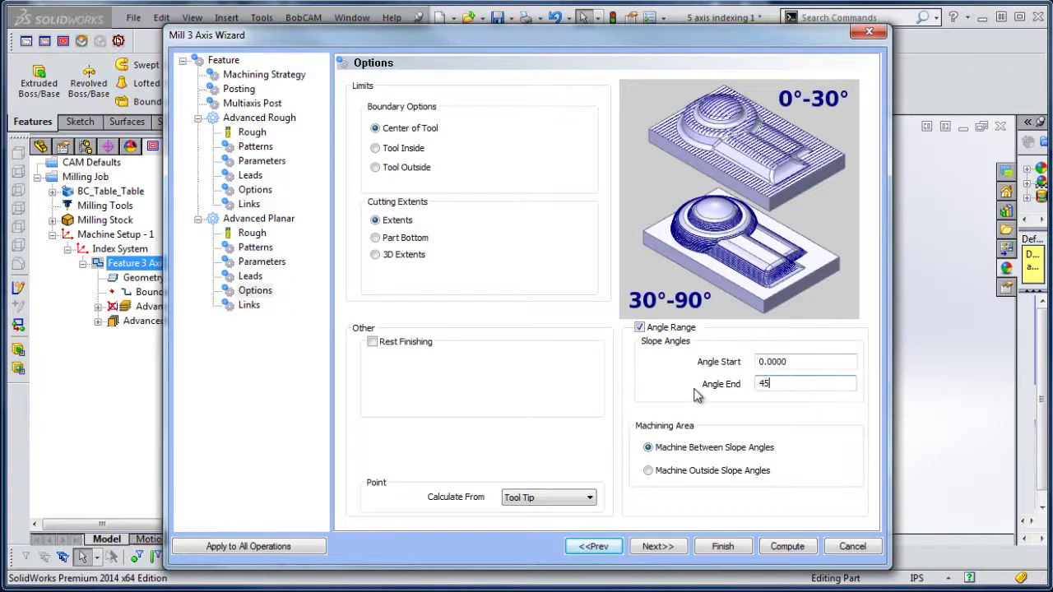
pyautogui.click(724, 546)
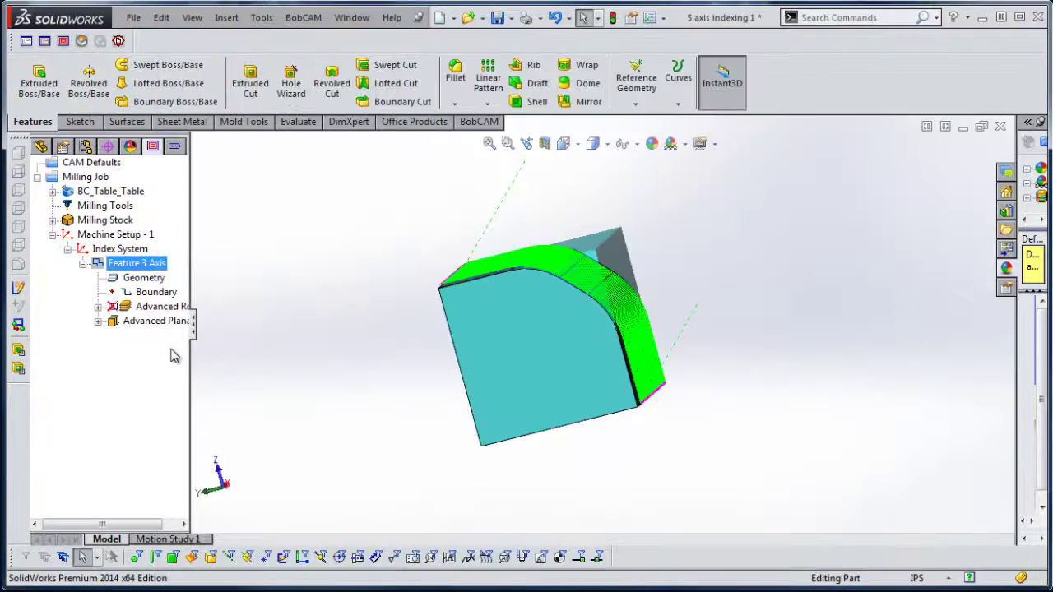
# Recompute the Advanced Planar toolpath and launch the BobCAM machine simulation
pyautogui.rightClick(152, 322)
pyautogui.click(220, 332)
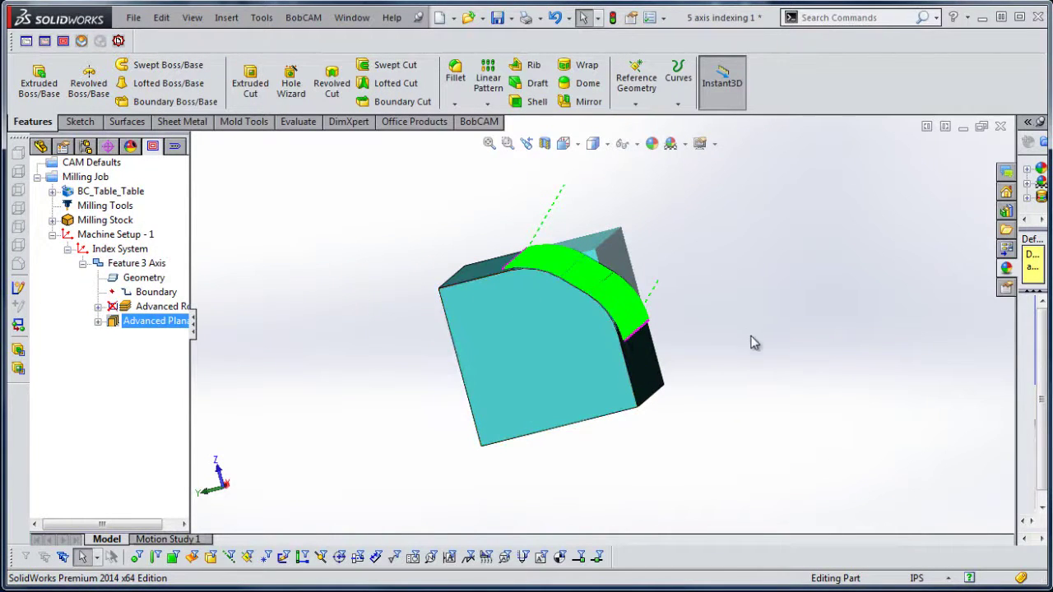
pyautogui.moveTo(754, 342)
pyautogui.mouseDown(button='middle')
pyautogui.moveTo(698, 353)
pyautogui.moveTo(720, 356)
pyautogui.mouseUp(button='middle')
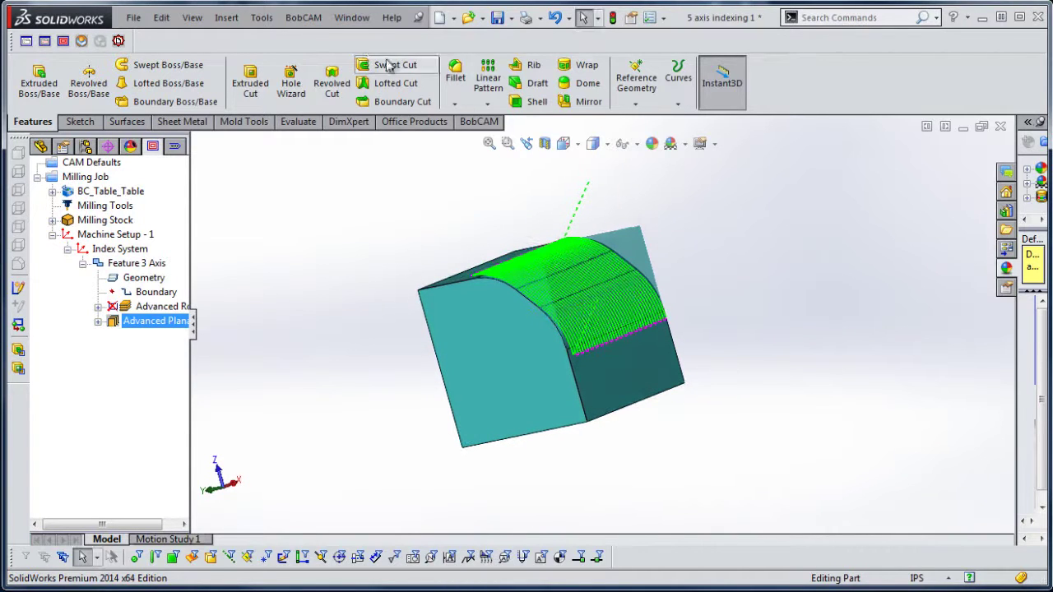
pyautogui.click(303, 17)
pyautogui.click(352, 87)
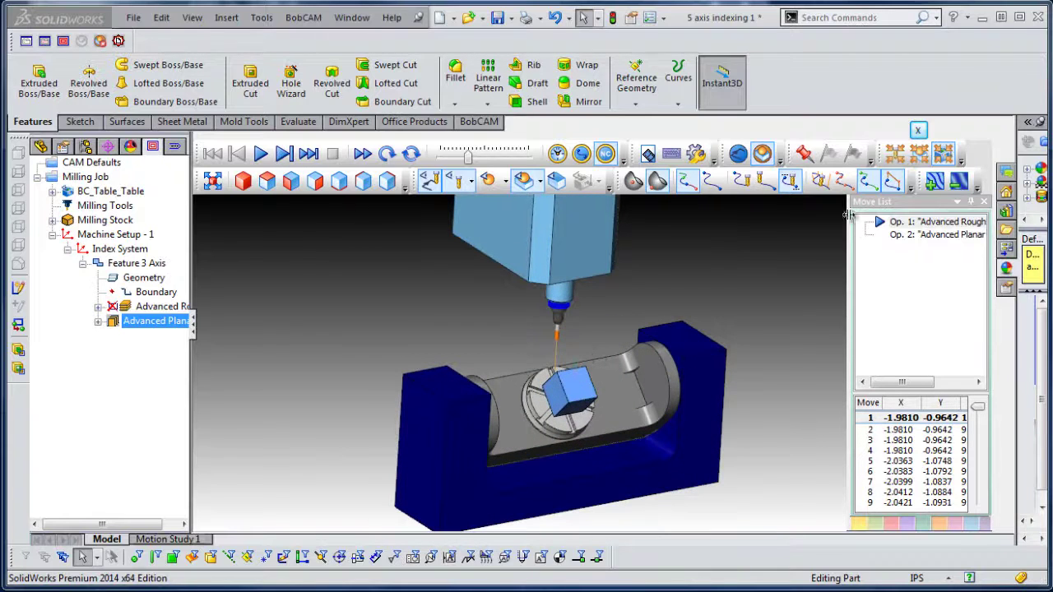
# Play Op. 2 on the trunnion at increased speed, then close the simulation
pyautogui.click(902, 237)
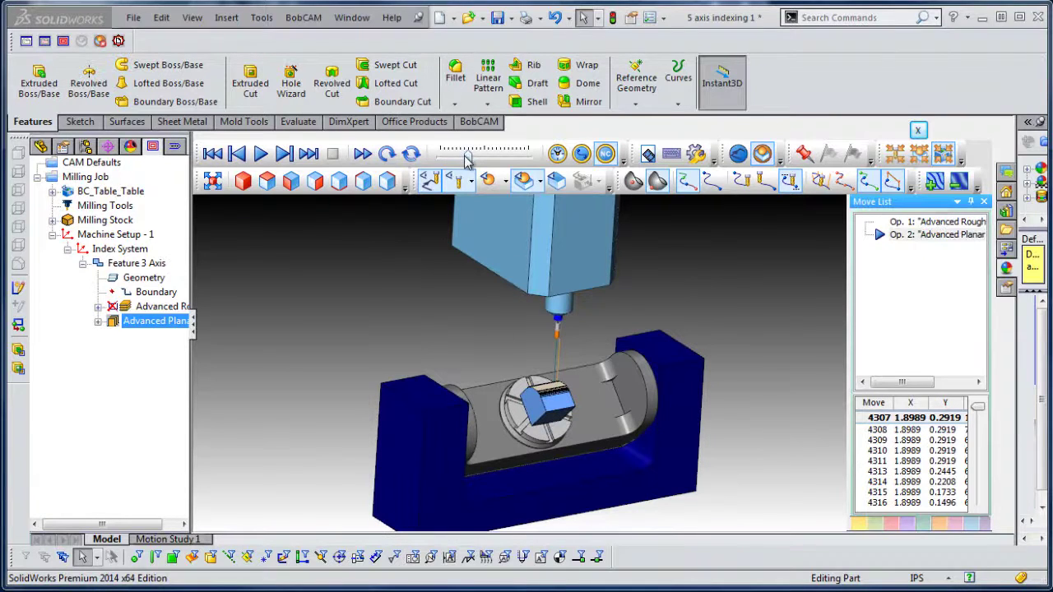
pyautogui.click(260, 153)
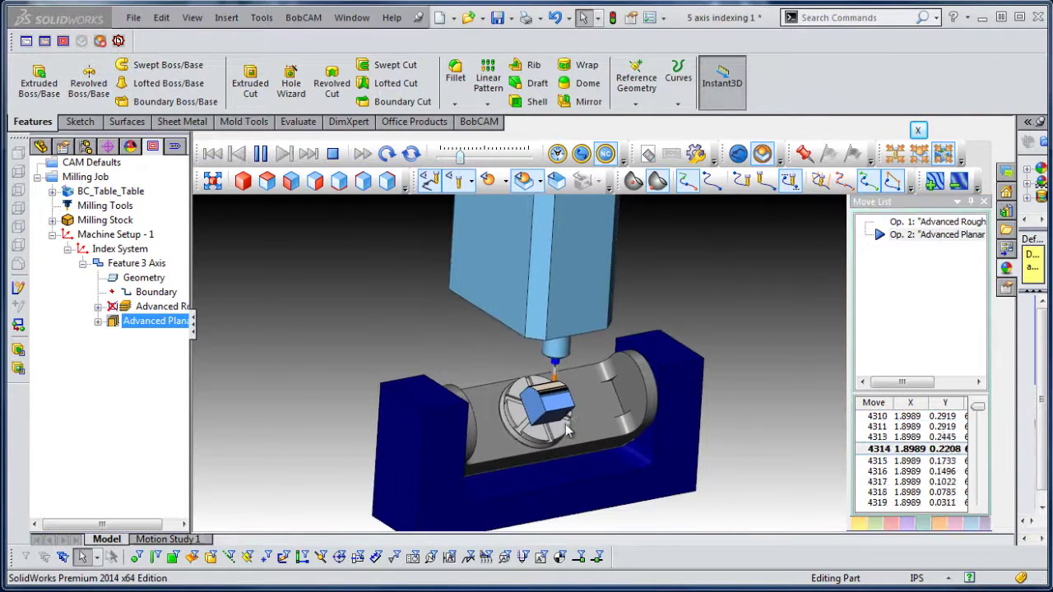
pyautogui.scroll(-3, 566, 450)
pyautogui.scroll(-2, 561, 407)
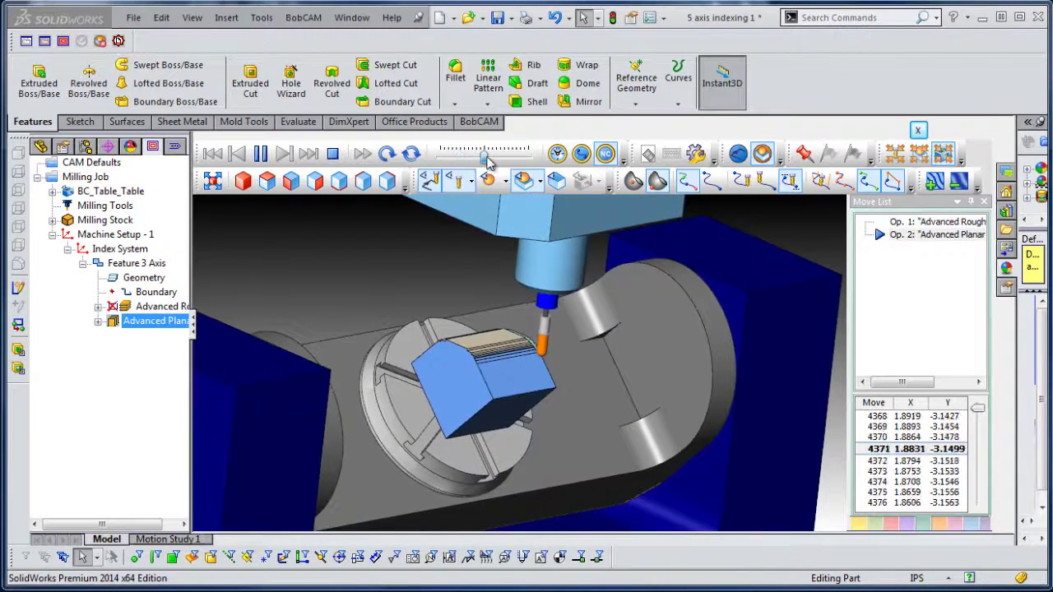
pyautogui.moveTo(485, 156); pyautogui.dragTo(492, 157)
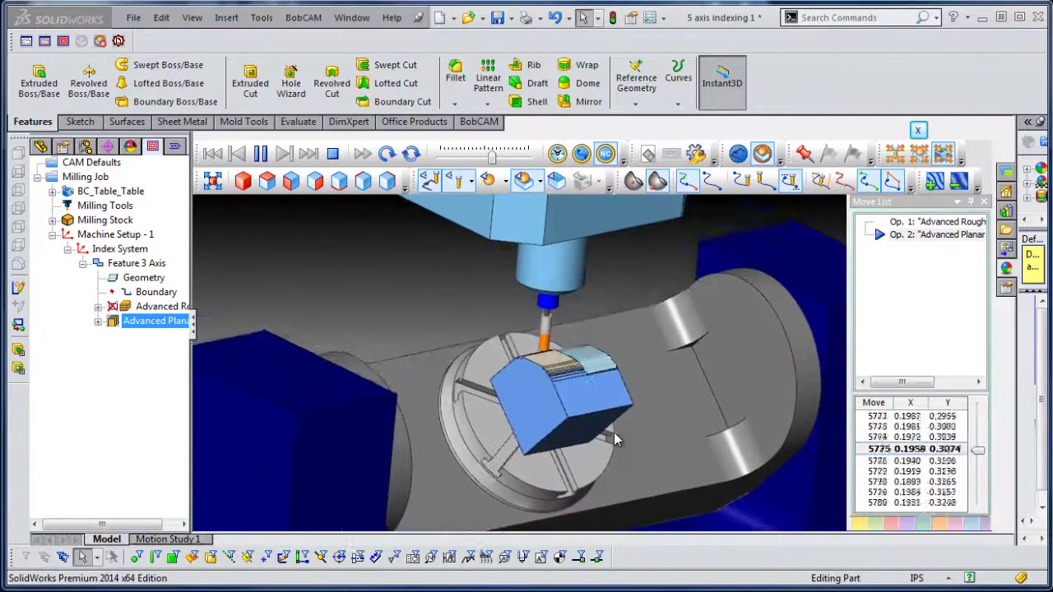
pyautogui.scroll(5, 608, 448)
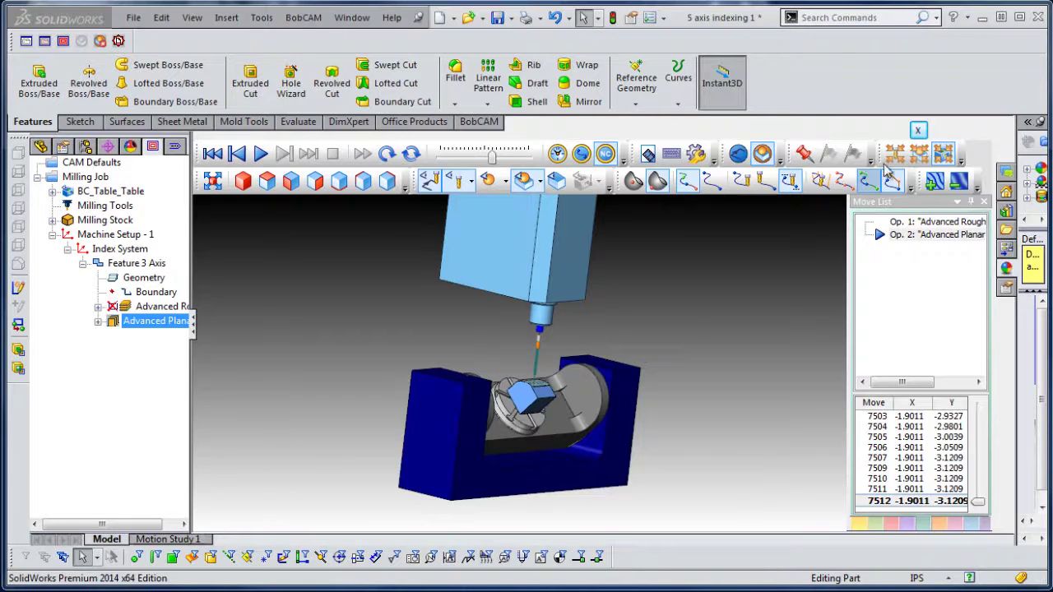
pyautogui.click(920, 133)
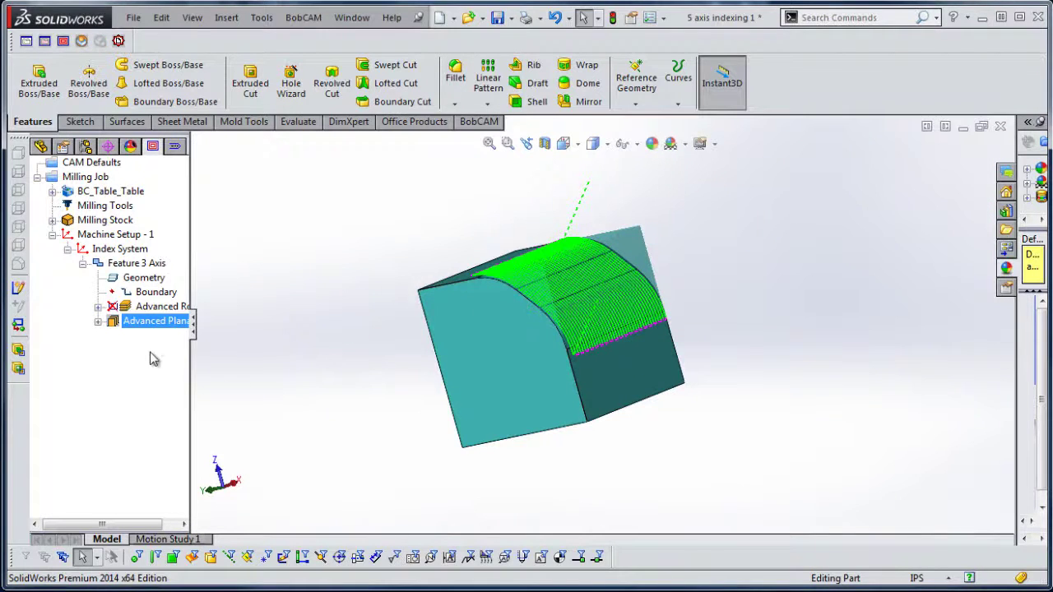
# Select and expand the Index System in the CAM tree
pyautogui.rightClick(136, 327)
pyautogui.click(201, 433)
pyautogui.doubleClick(119, 249)
pyautogui.click(68, 249)
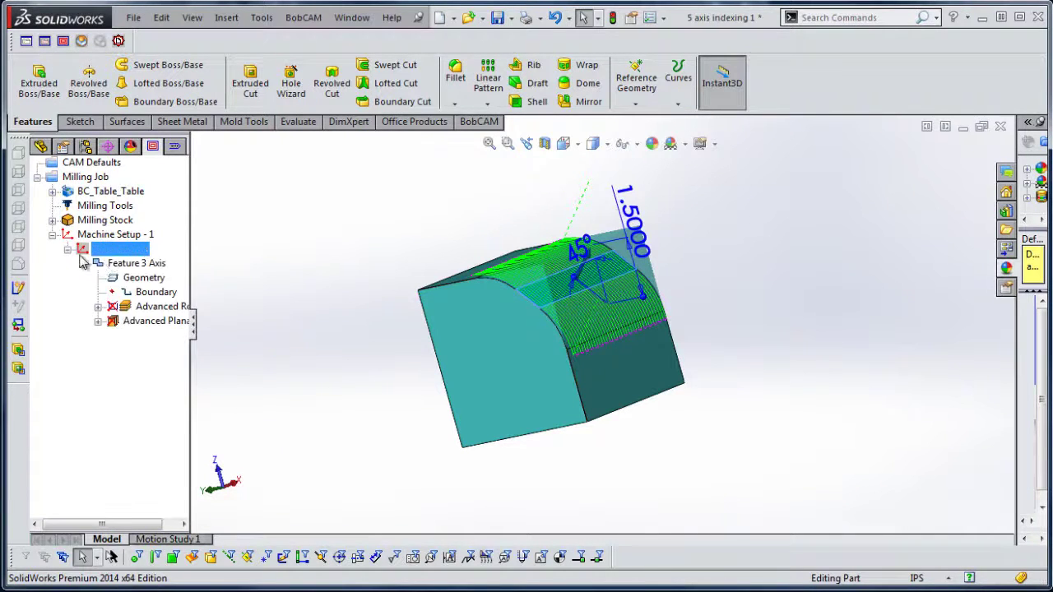
# Start a Mill Multiaxis operation using Surface morph between 2 curves, ready for first-curve picks
pyautogui.rightClick(130, 256)
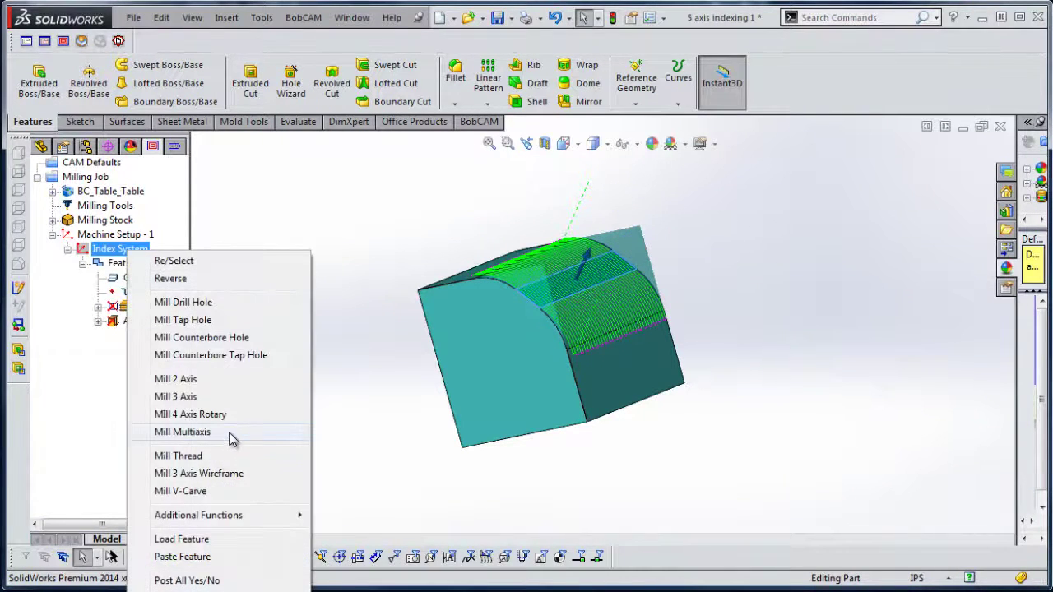
pyautogui.click(189, 432)
pyautogui.click(321, 128)
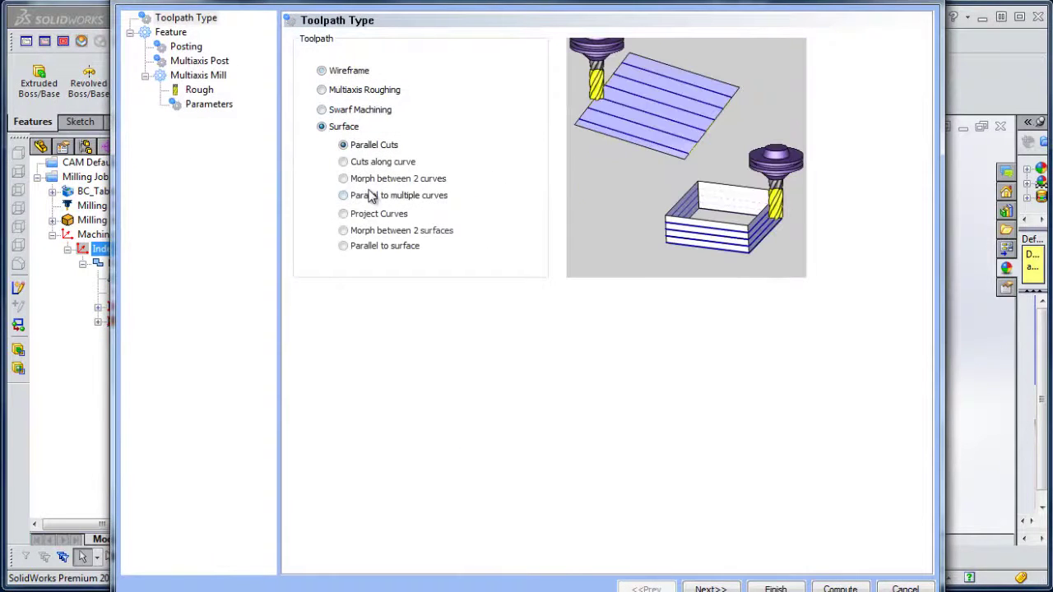
pyautogui.click(344, 179)
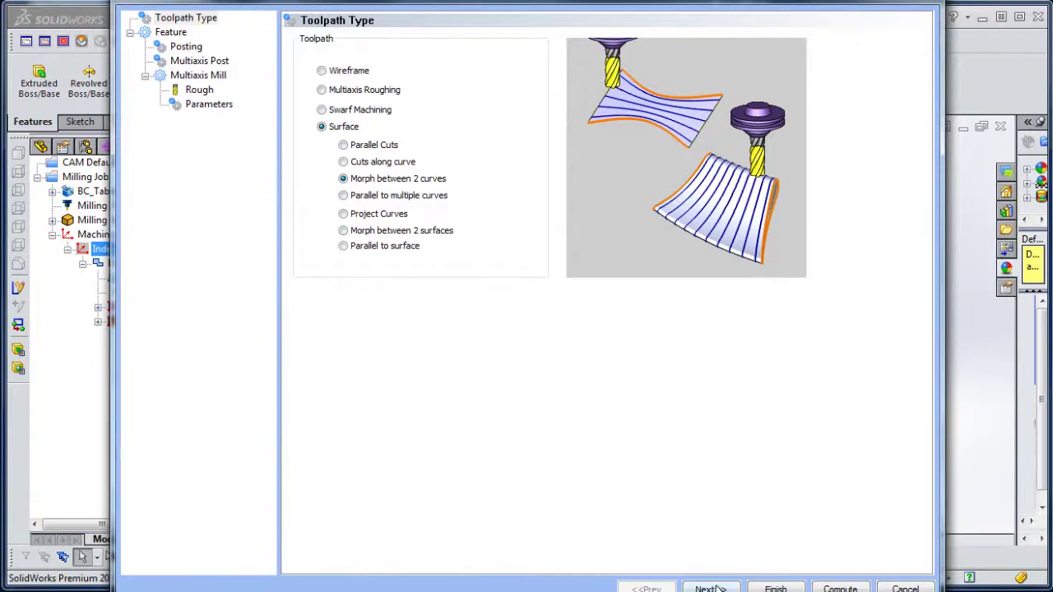
pyautogui.click(186, 46)
pyautogui.click(199, 90)
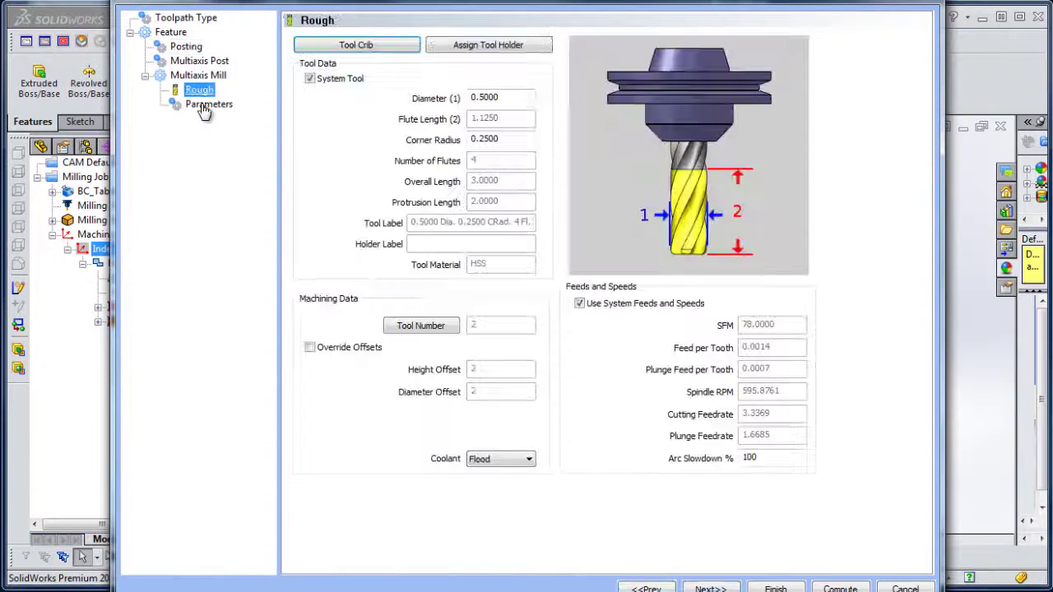
pyautogui.click(366, 124)
pyautogui.scroll(-3, 581, 372)
# Pick the fillet and top edges as the first guide curve
pyautogui.scroll(-2, 583, 359)
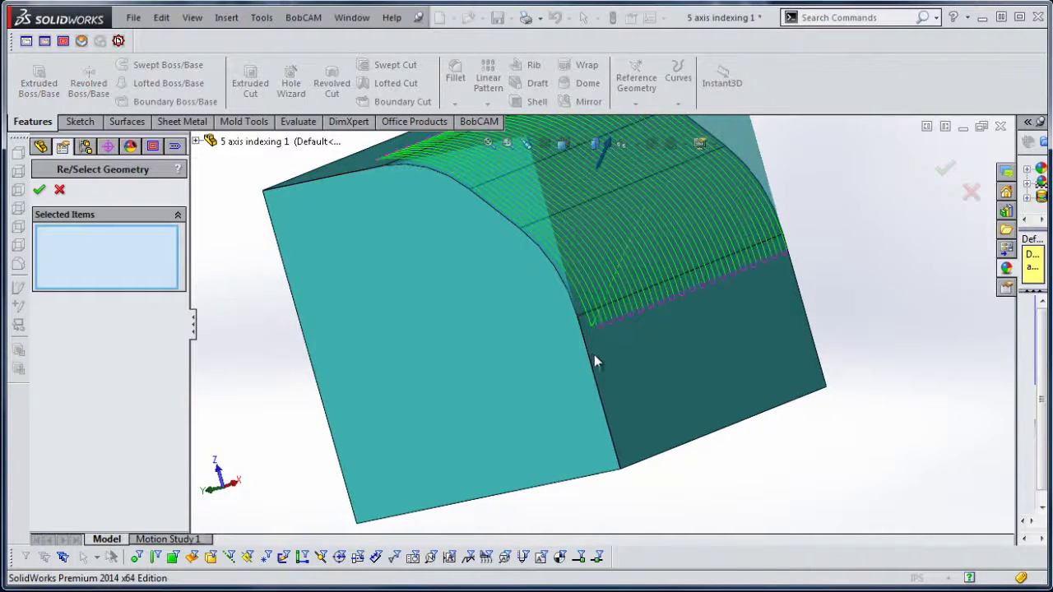
pyautogui.click(553, 253)
pyautogui.click(500, 212)
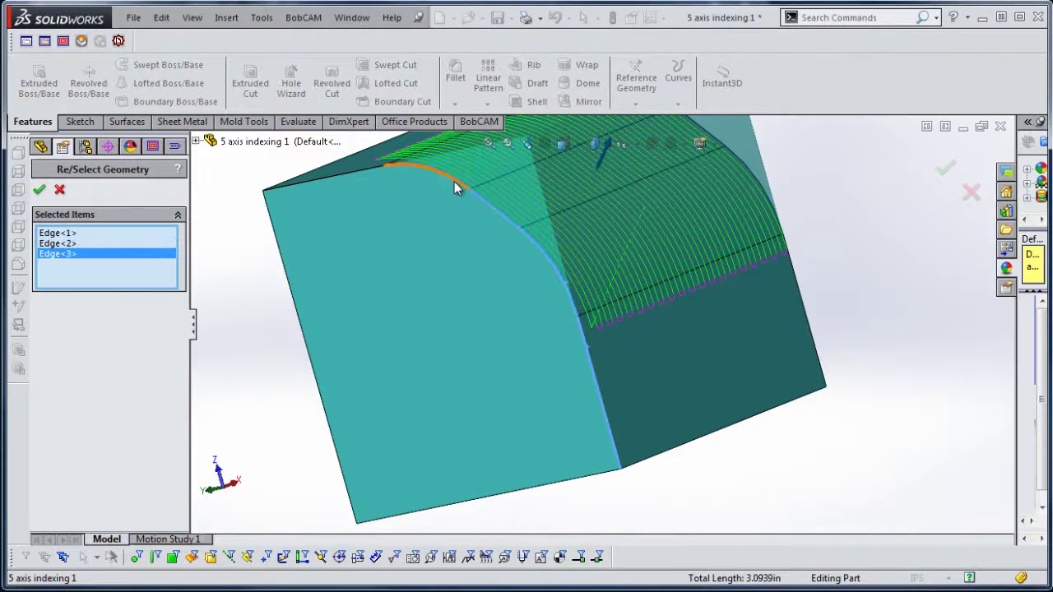
pyautogui.click(397, 166)
pyautogui.click(357, 179)
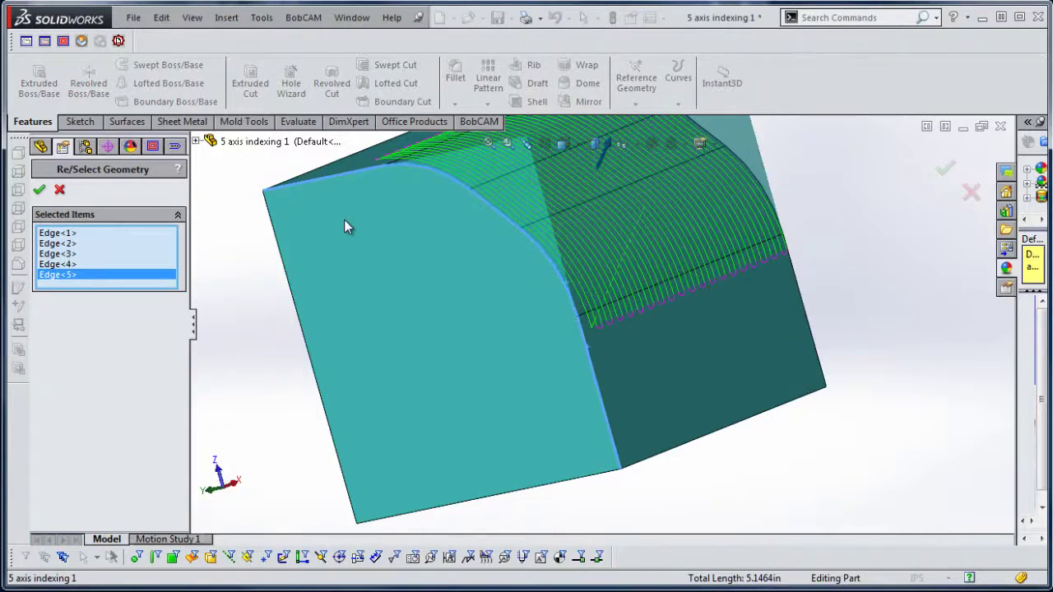
pyautogui.click(40, 191)
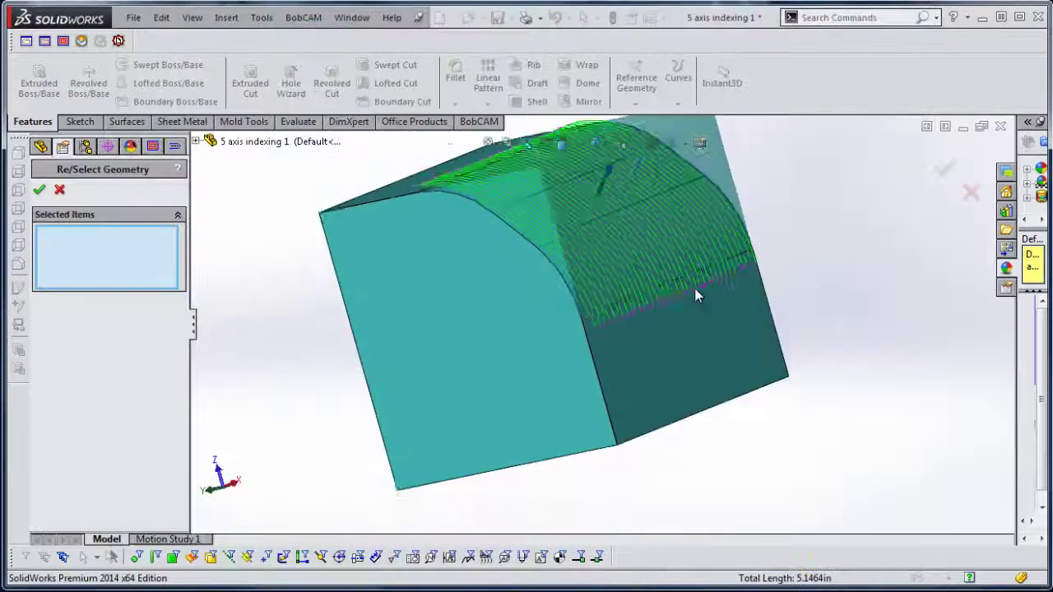
# Pick the vertical, fillet and top edges at the opposite end as the second curve
pyautogui.moveTo(696, 294); pyautogui.dragTo(652, 403, button='middle')
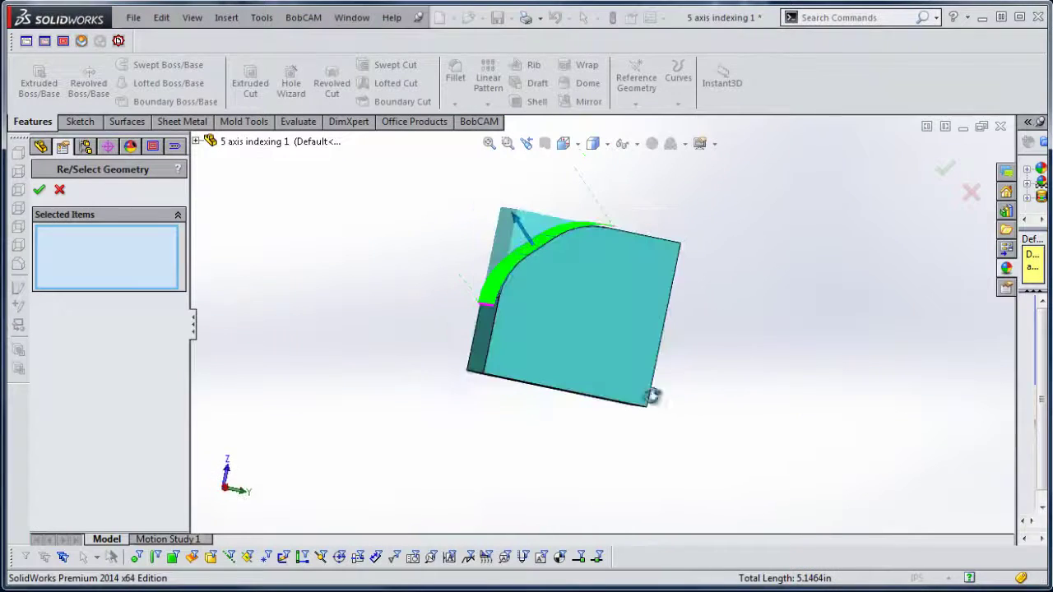
pyautogui.scroll(-3, 540, 342)
pyautogui.click(463, 290)
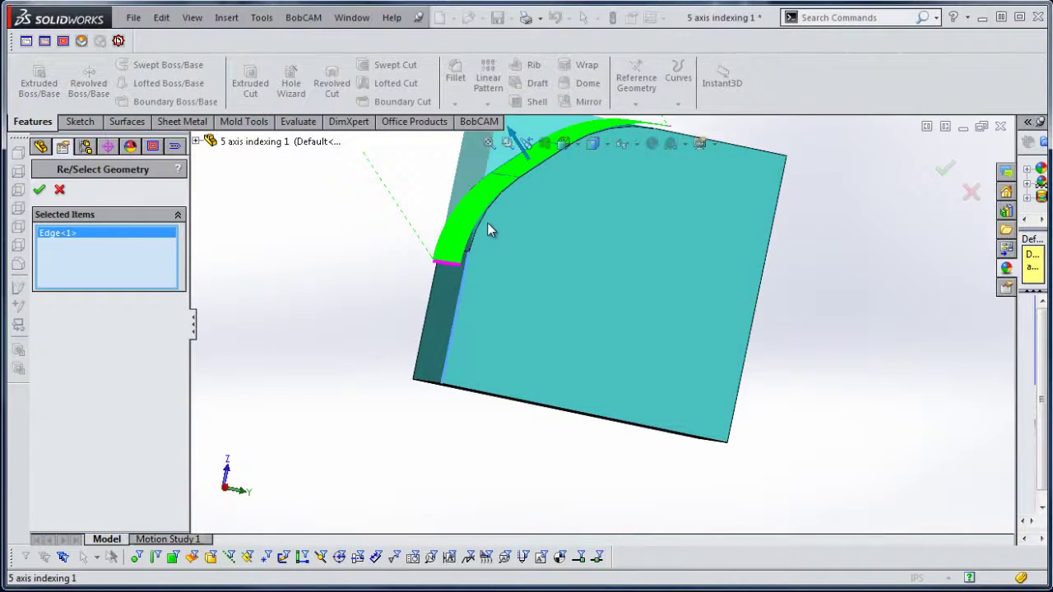
pyautogui.click(525, 175)
pyautogui.click(576, 205)
pyautogui.moveTo(578, 207); pyautogui.dragTo(604, 272, button='middle')
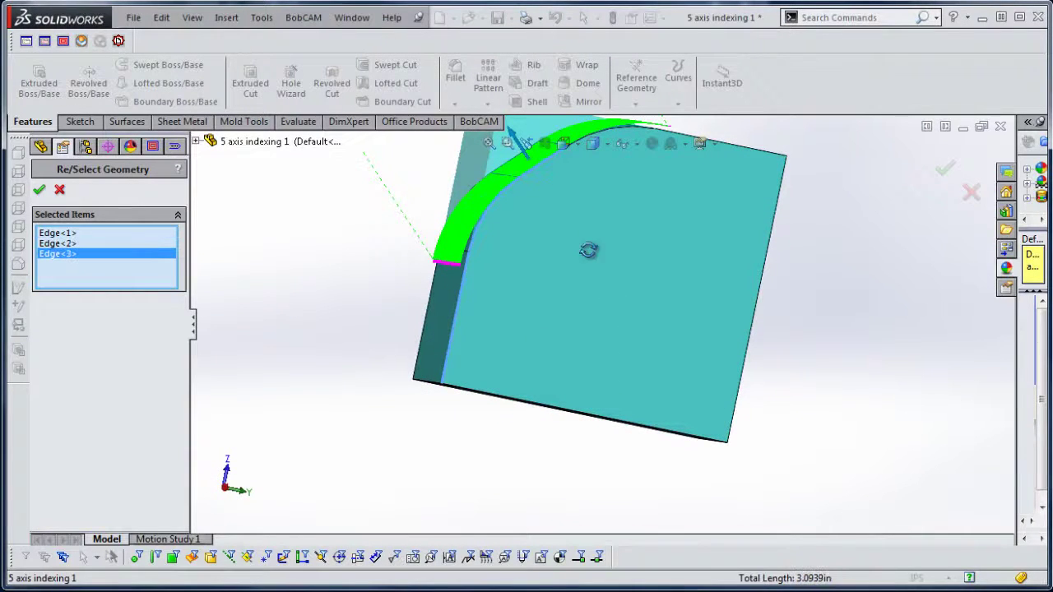
pyautogui.click(629, 169)
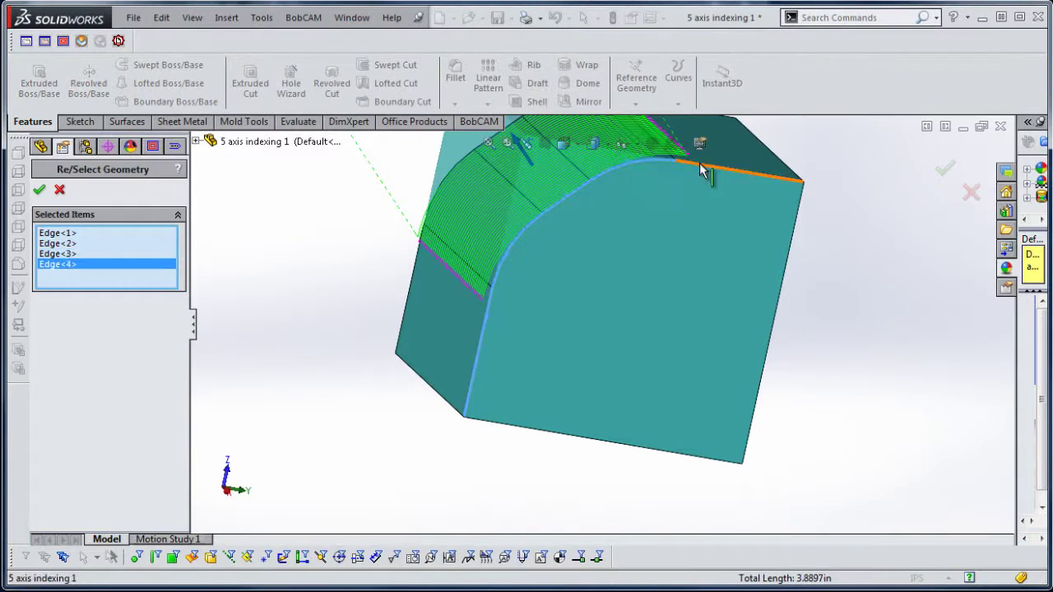
pyautogui.click(698, 161)
pyautogui.click(39, 191)
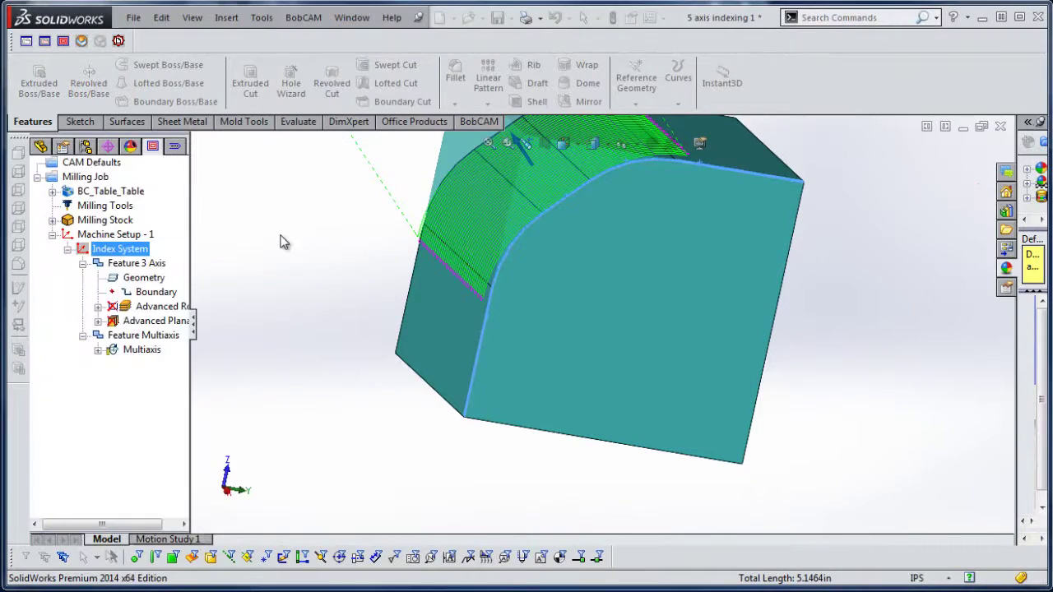
# Select the left, fillet, top and upper faces as drive surfaces
pyautogui.click(366, 202)
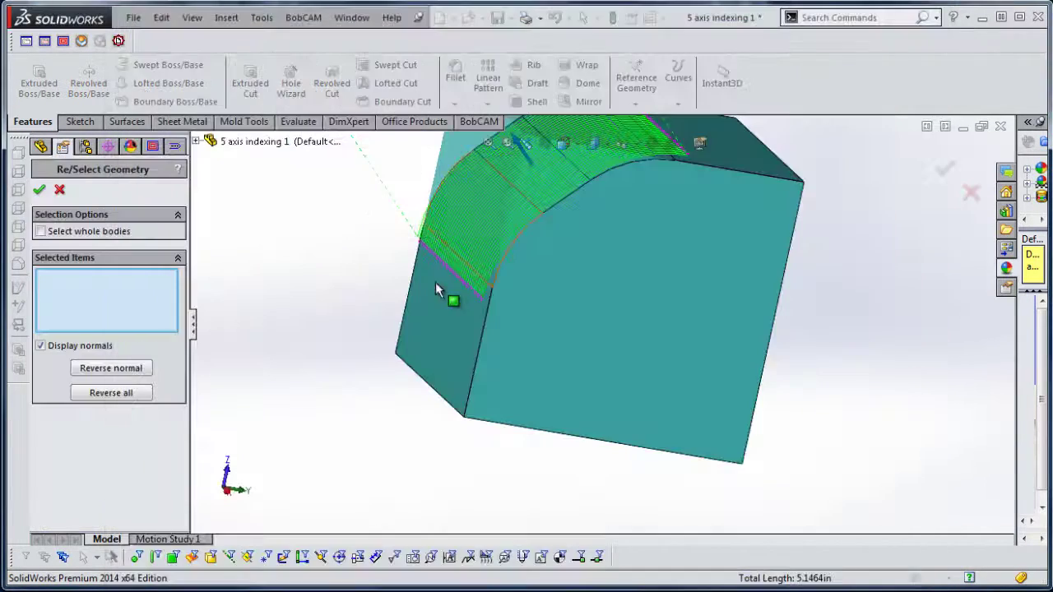
pyautogui.click(438, 305)
pyautogui.click(467, 220)
pyautogui.click(580, 177)
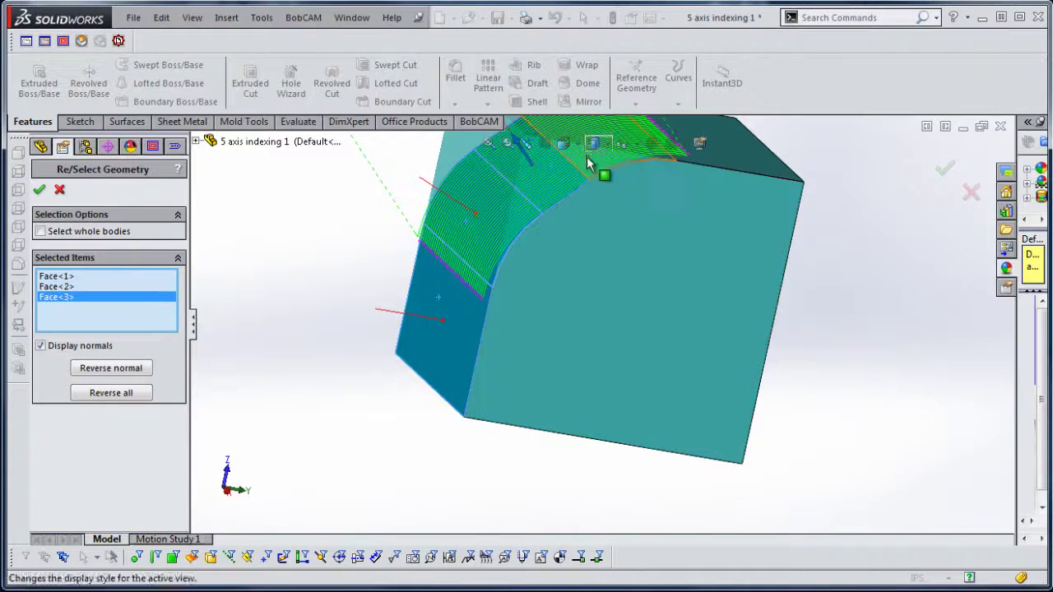
pyautogui.scroll(4, 609, 313)
pyautogui.click(596, 244)
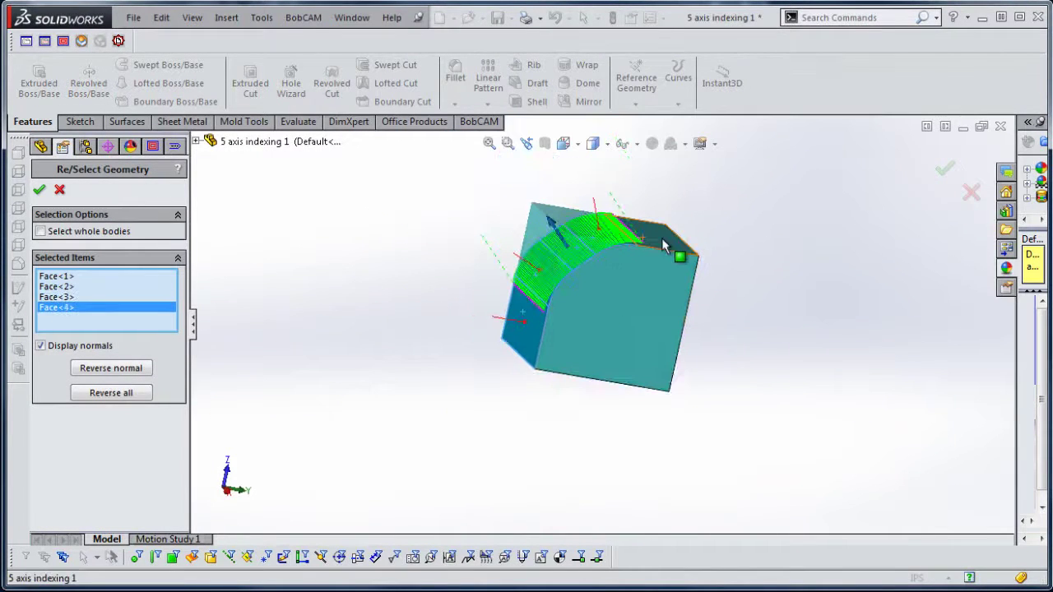
pyautogui.click(673, 245)
pyautogui.click(41, 190)
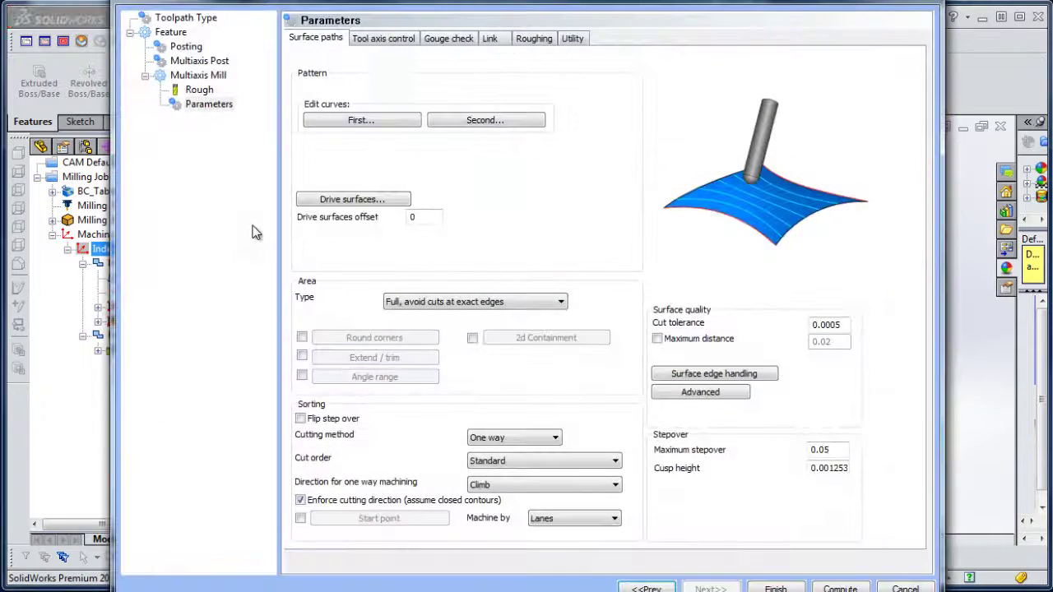
# Set the Multiaxis cutting method to Zigzag and finish the wizard
pyautogui.click(527, 439)
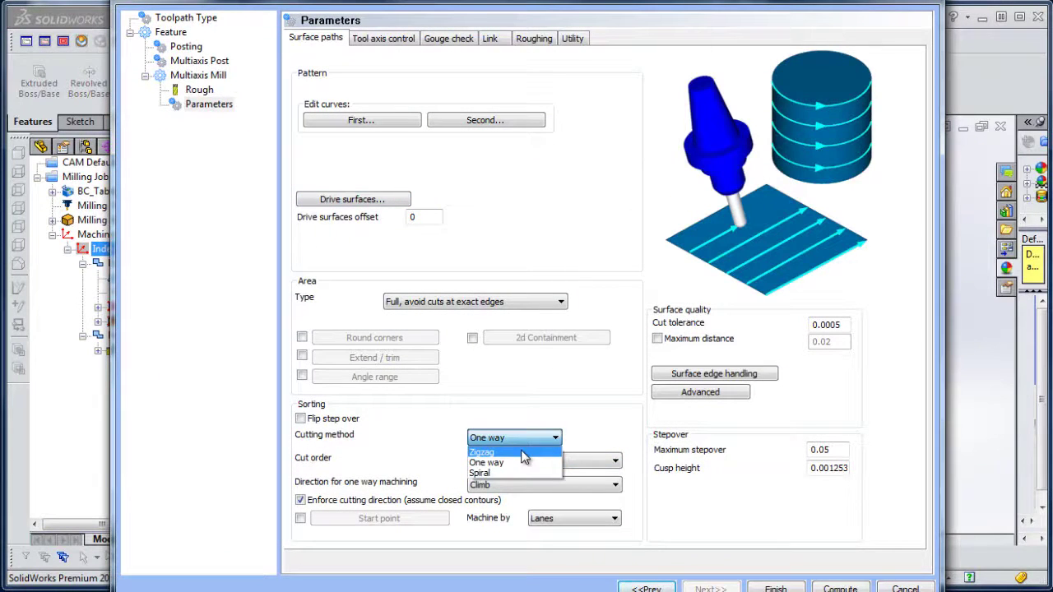
pyautogui.click(524, 453)
pyautogui.click(410, 41)
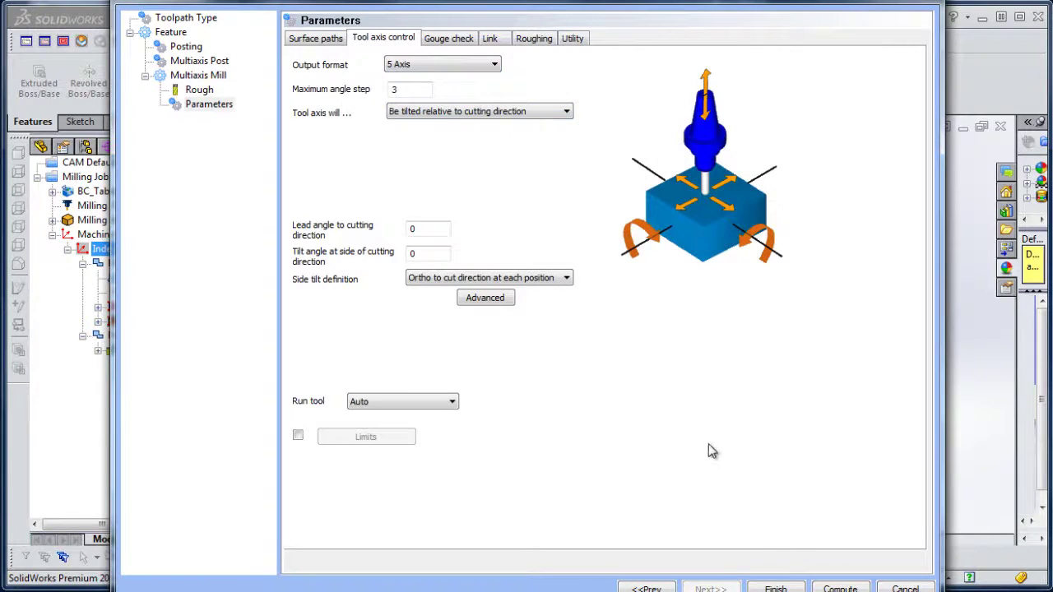
pyautogui.click(776, 589)
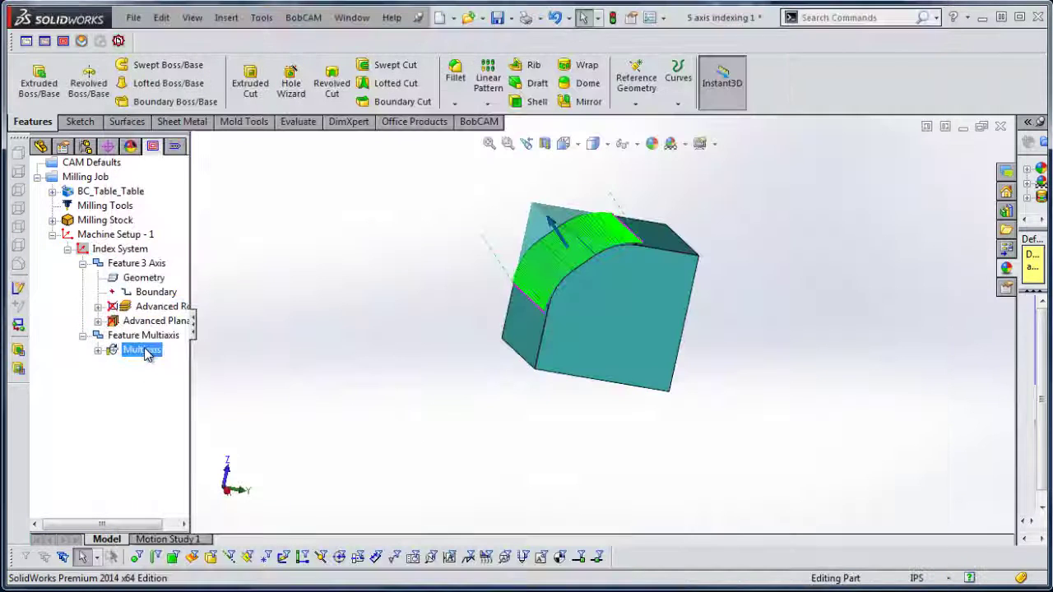
# Blank the Advanced Planar toolpath and compute the Multiaxis toolpath
pyautogui.click(148, 322)
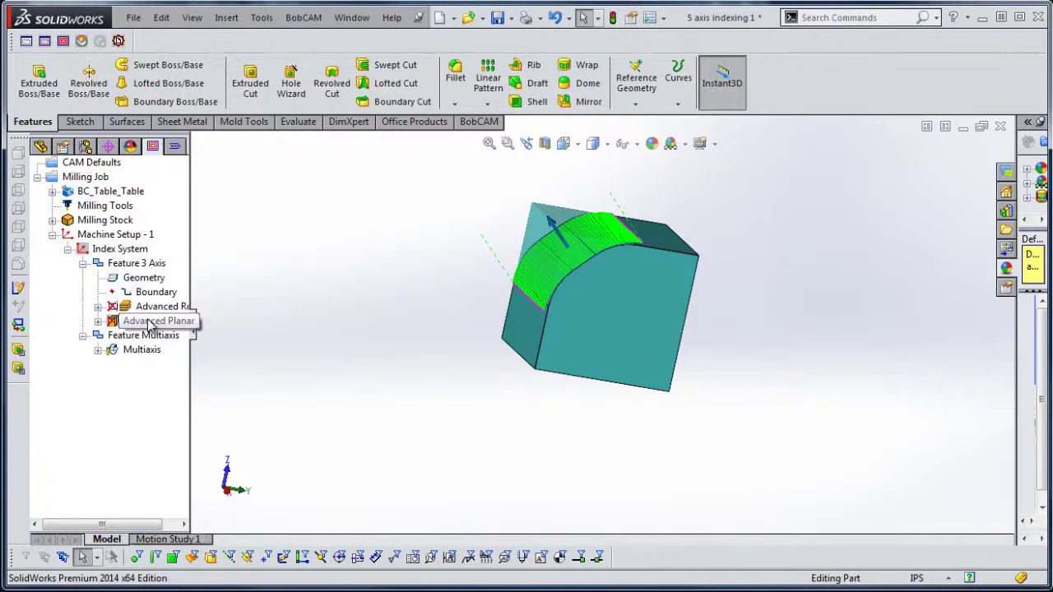
pyautogui.rightClick(149, 322)
pyautogui.click(187, 412)
pyautogui.click(141, 349)
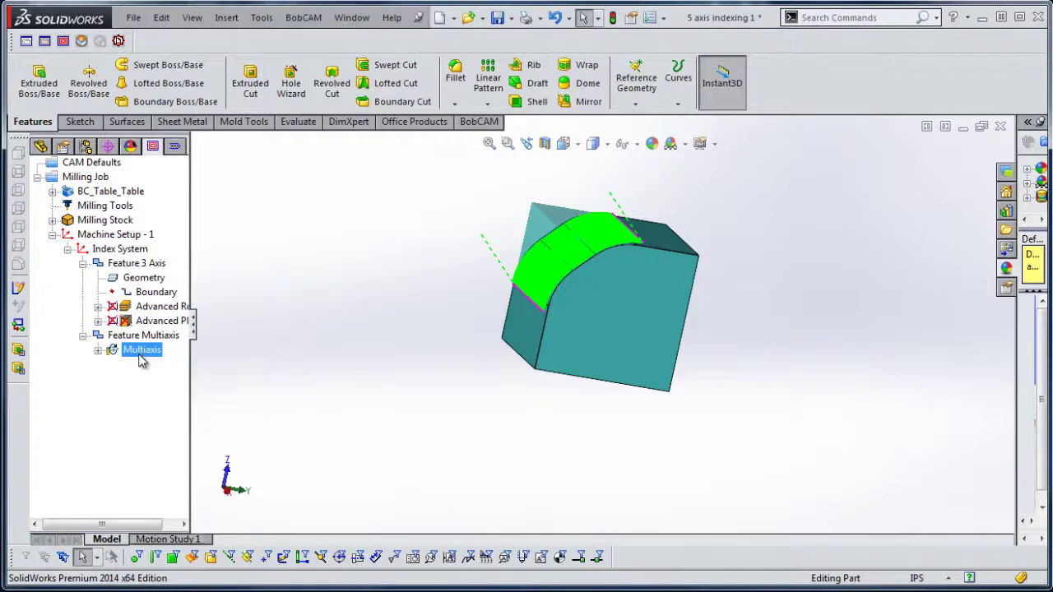
pyautogui.rightClick(141, 351)
pyautogui.click(207, 362)
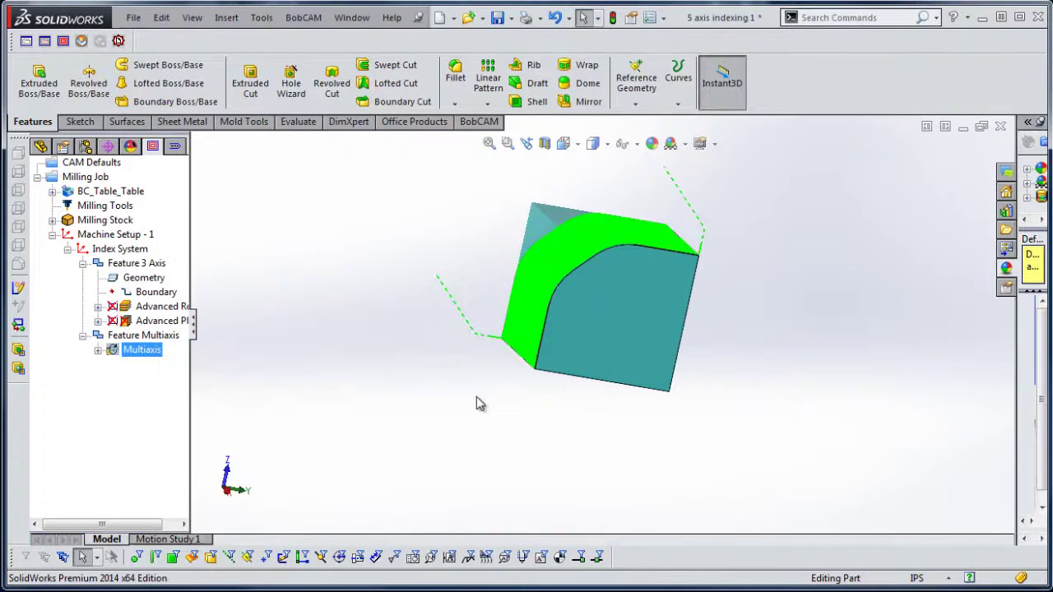
pyautogui.moveTo(586, 424)
pyautogui.mouseDown(button='middle')
pyautogui.moveTo(608, 354)
pyautogui.moveTo(727, 363)
pyautogui.mouseUp(button='middle')
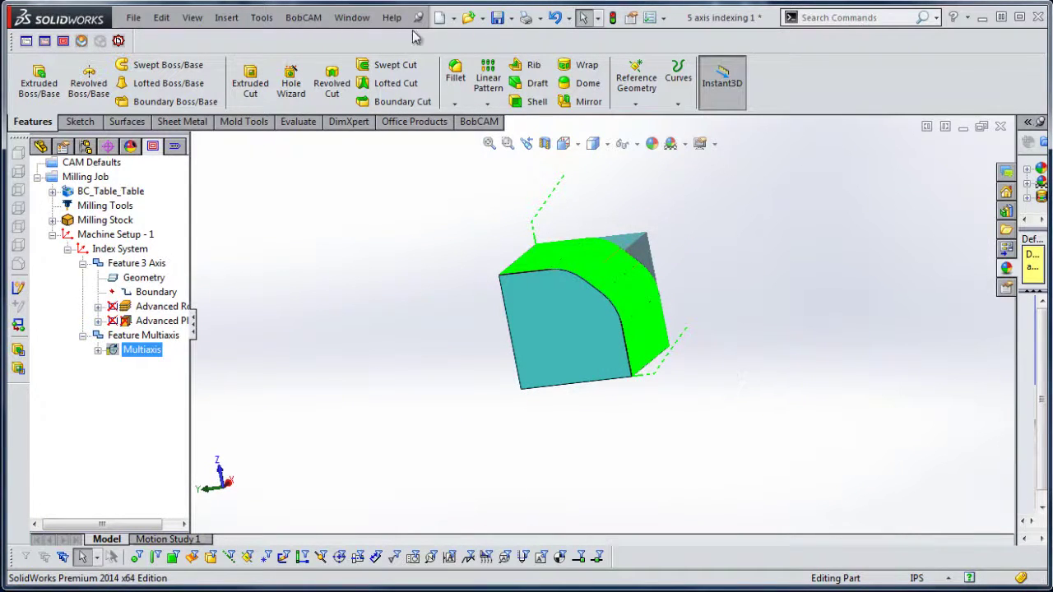
pyautogui.click(302, 18)
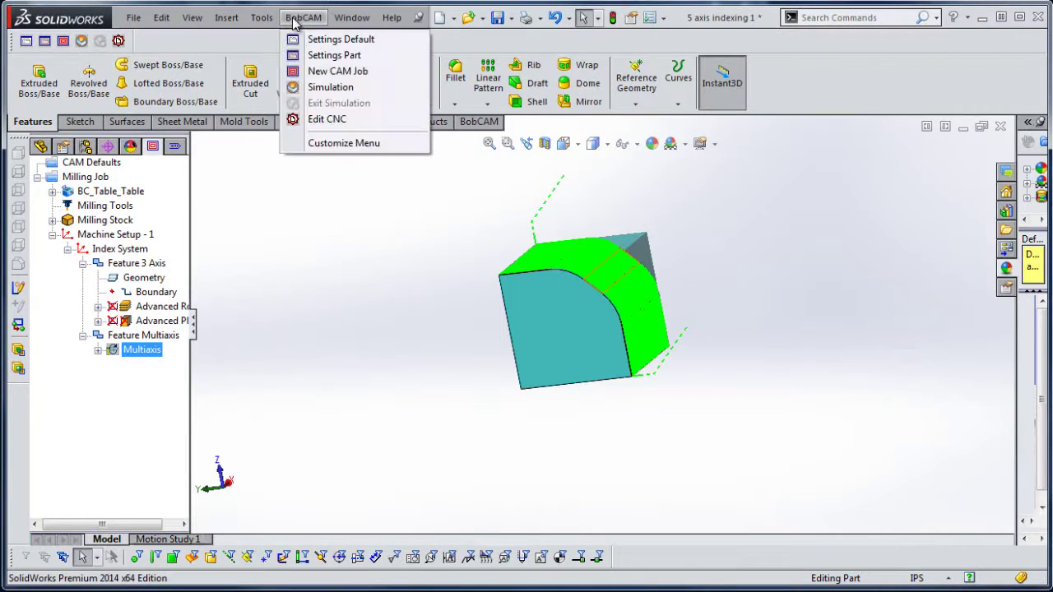
pyautogui.click(339, 87)
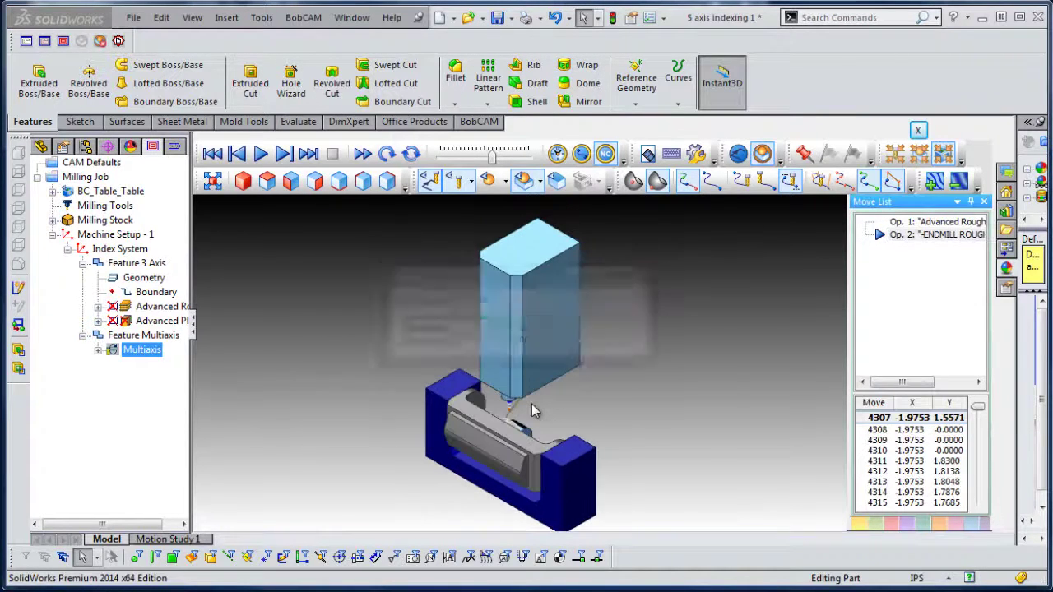
pyautogui.hotkey('ctrl', '1')
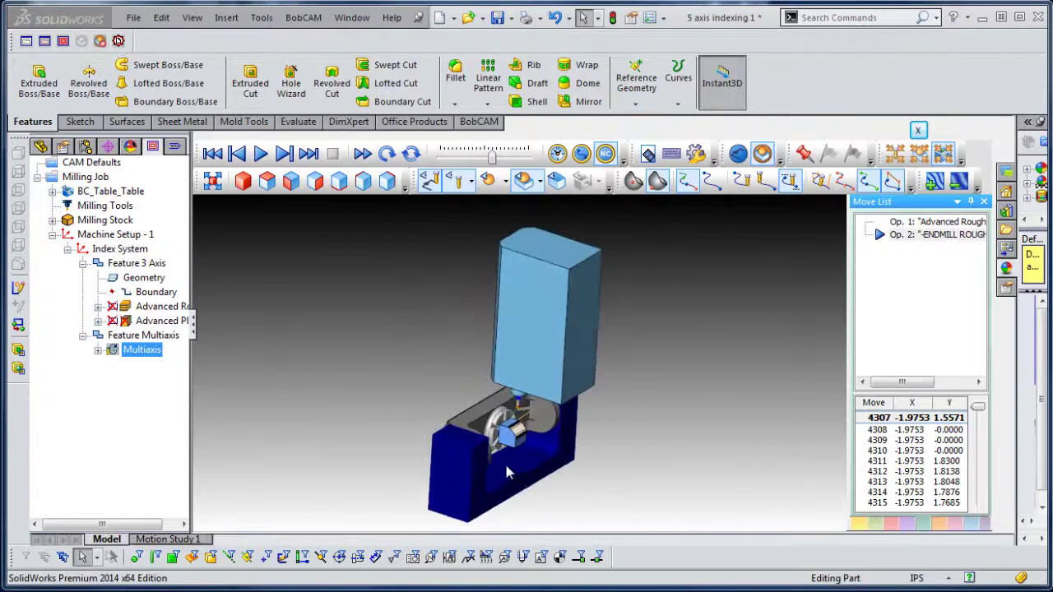
pyautogui.moveTo(765, 450); pyautogui.dragTo(849, 377, button='middle')
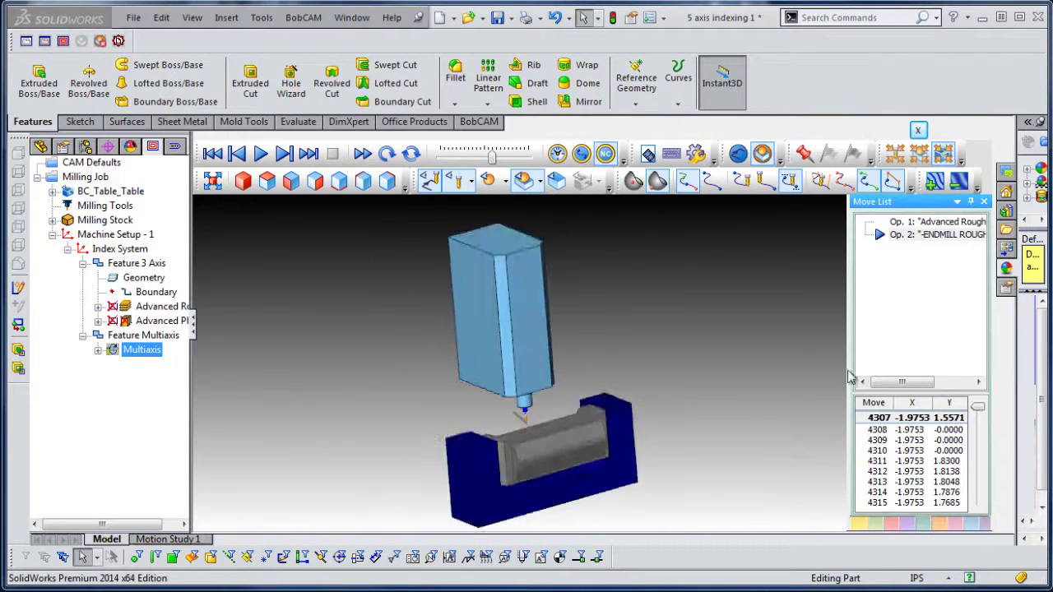
pyautogui.click(918, 130)
# Make the Feature Multiaxis post ignore machine settings and use the other angle solution
pyautogui.rightClick(147, 341)
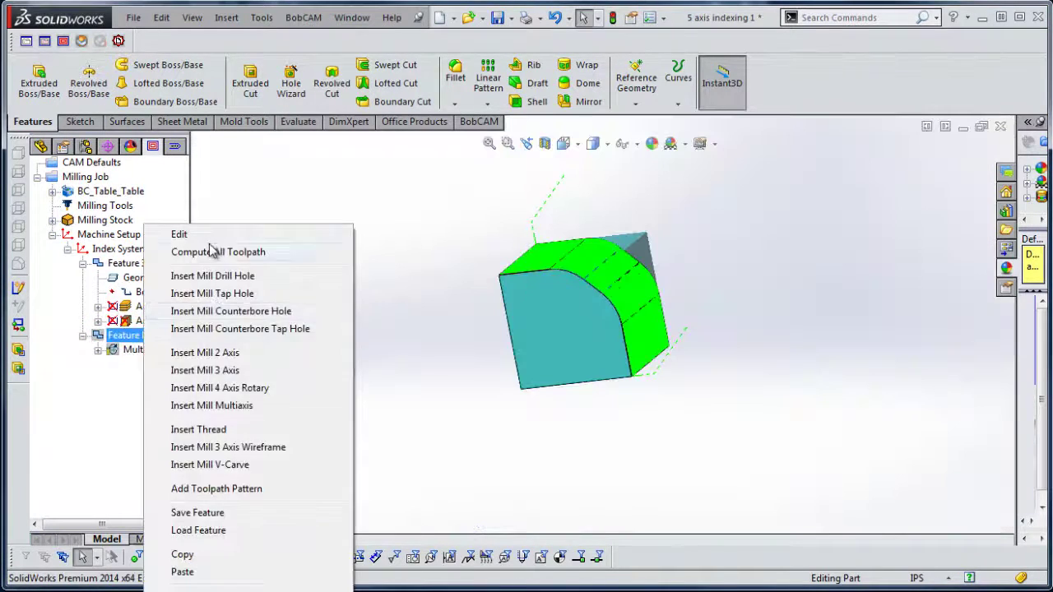
pyautogui.click(206, 233)
pyautogui.click(194, 62)
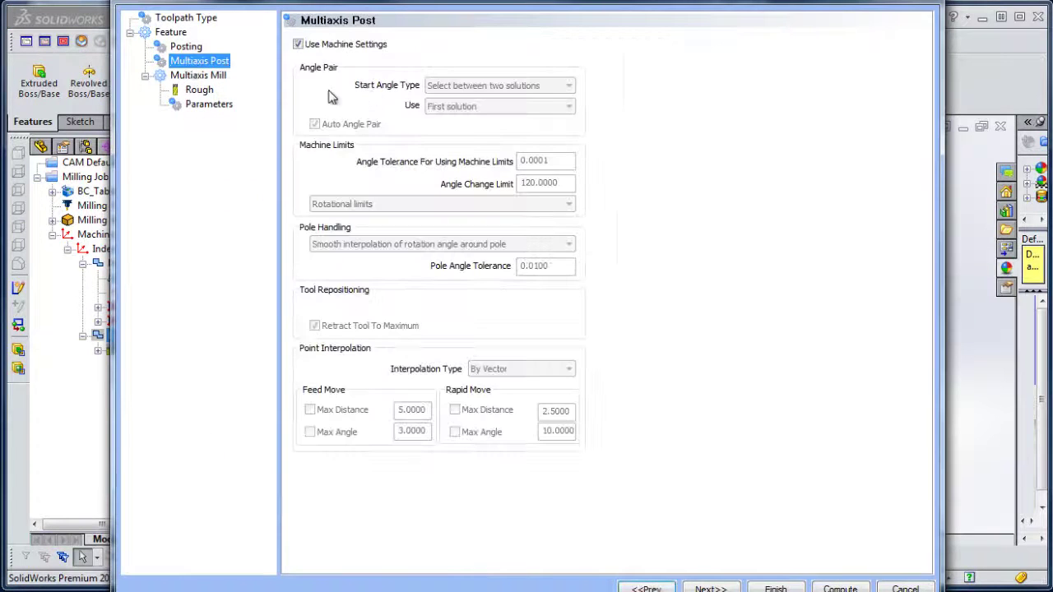
pyautogui.click(298, 44)
pyautogui.click(478, 107)
pyautogui.click(470, 130)
pyautogui.click(775, 588)
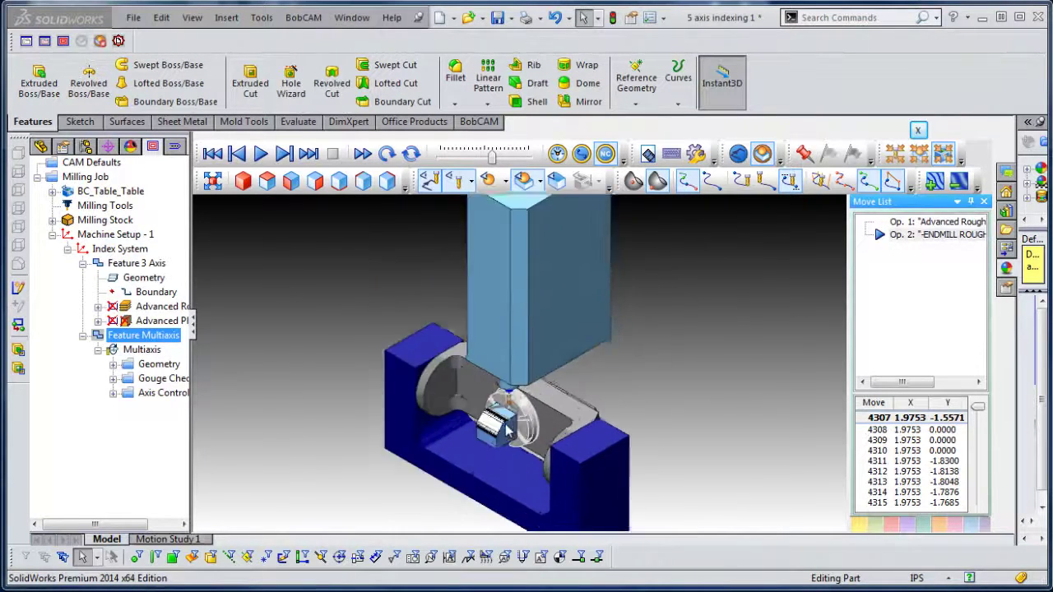
# Orbit to a low side-on view, play the simulation, and speed it up
pyautogui.scroll(-3, 508, 428)
pyautogui.scroll(3, 576, 483)
pyautogui.moveTo(576, 484); pyautogui.dragTo(542, 206, button='middle')
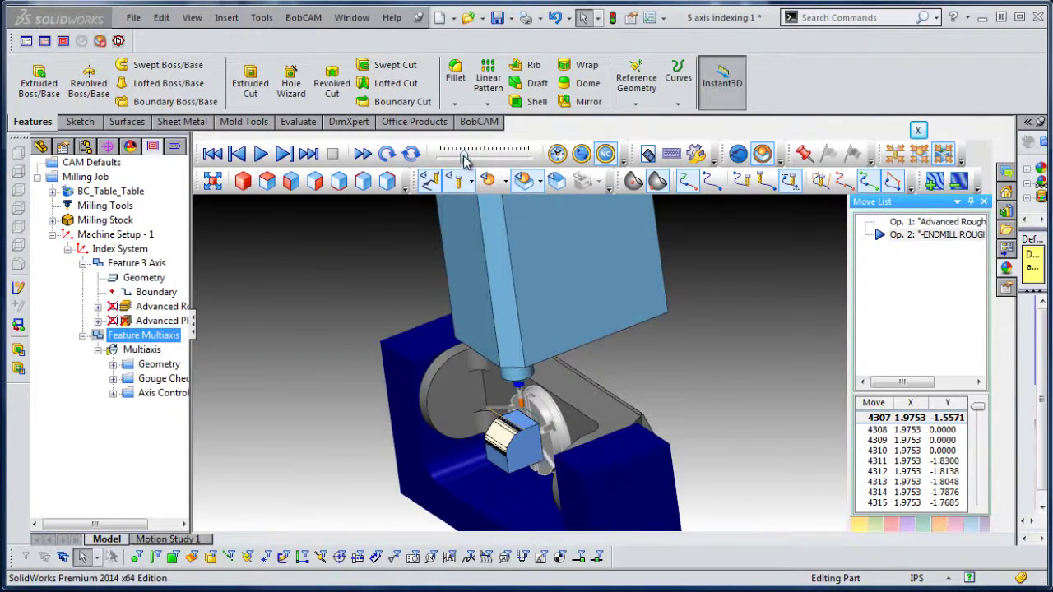
pyautogui.click(260, 157)
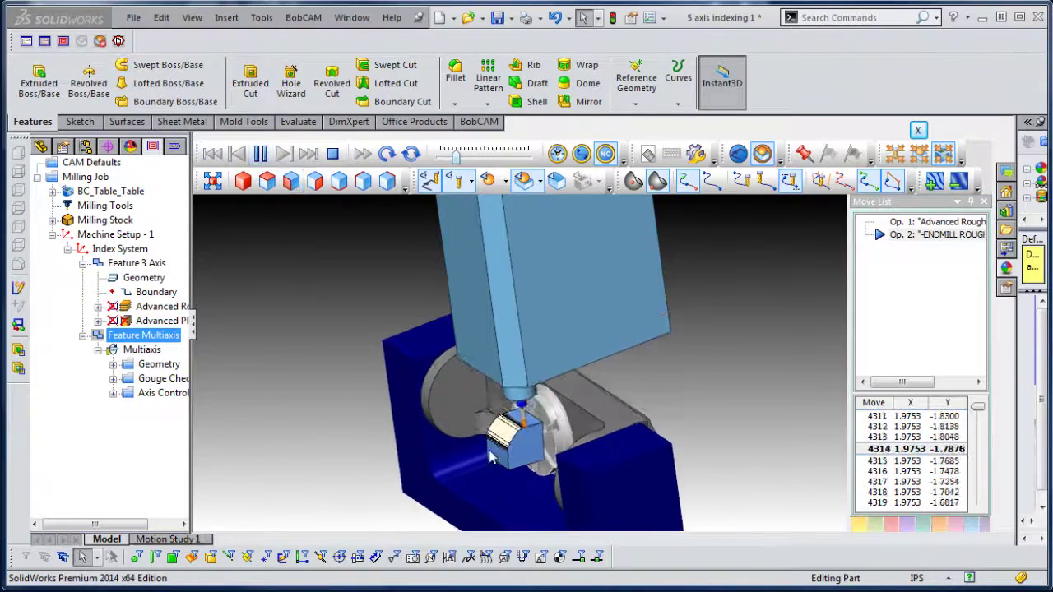
pyautogui.scroll(-2, 543, 436)
pyautogui.scroll(-2, 560, 429)
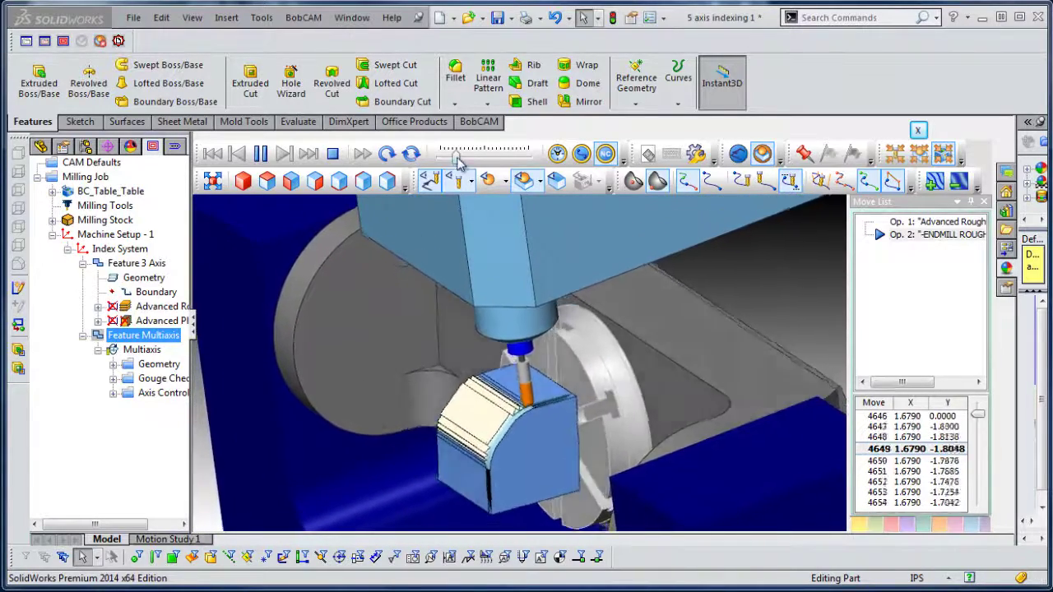
pyautogui.moveTo(457, 155); pyautogui.dragTo(487, 155)
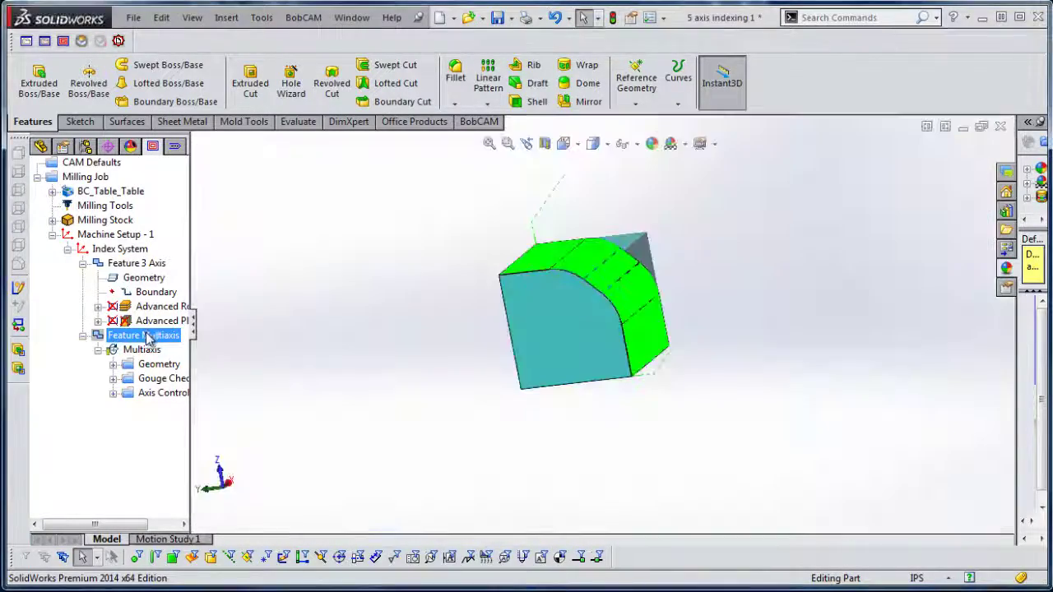
# Enable the Angle range on Feature Multiaxis with slope angle end set to 45°
pyautogui.rightClick(148, 336)
pyautogui.click(205, 236)
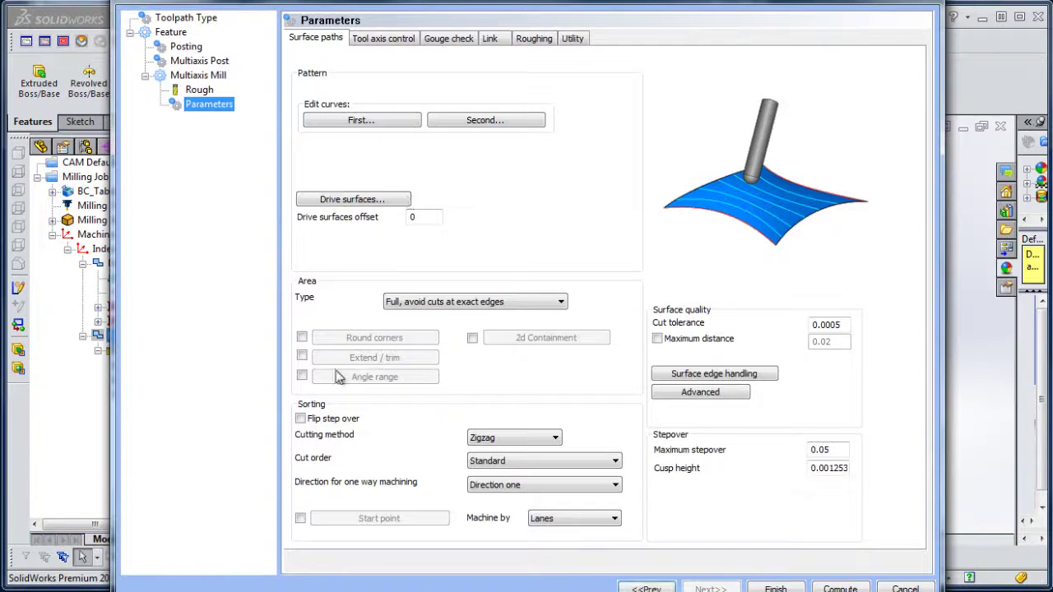
pyautogui.click(303, 375)
pyautogui.click(374, 377)
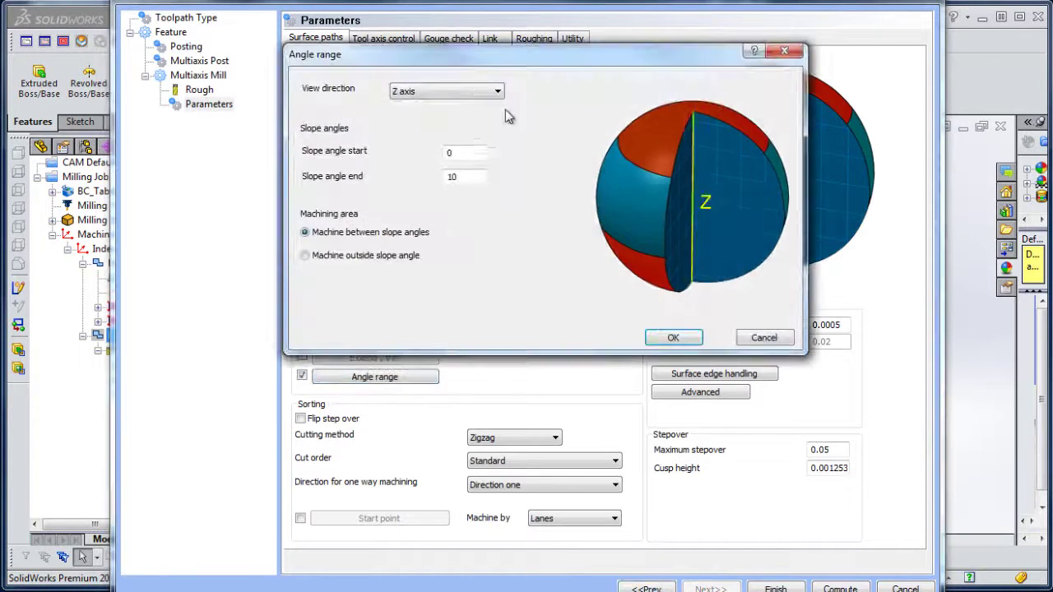
pyautogui.doubleClick(465, 175)
pyautogui.write('45')
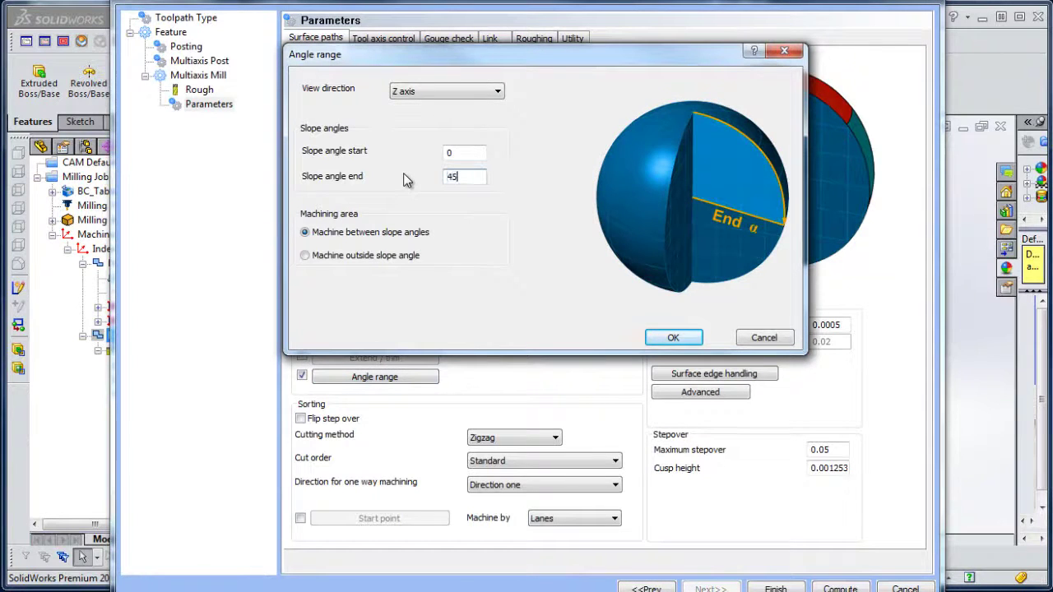
pyautogui.click(665, 342)
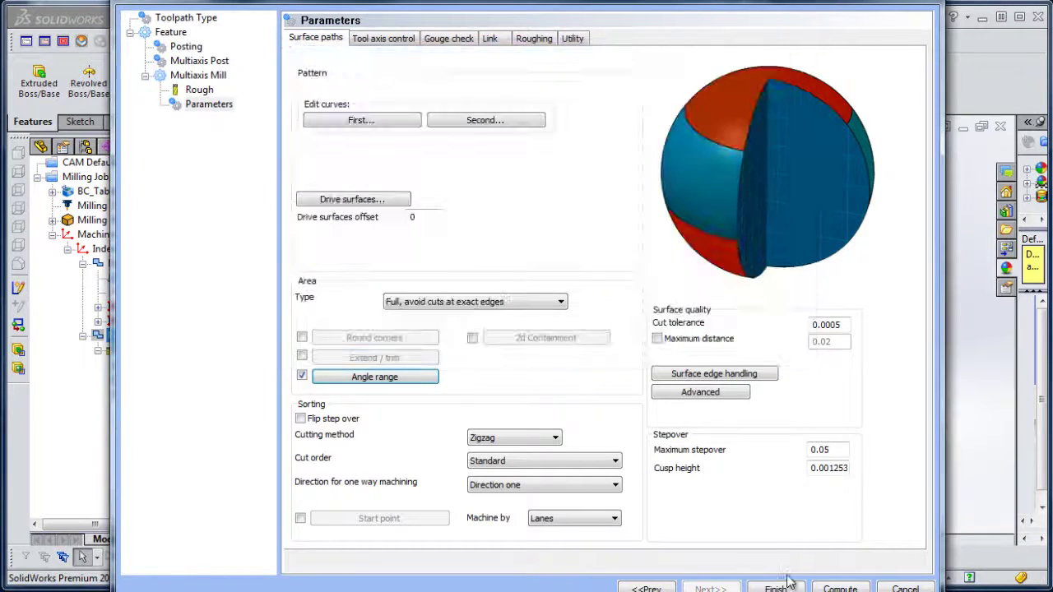
pyautogui.click(840, 589)
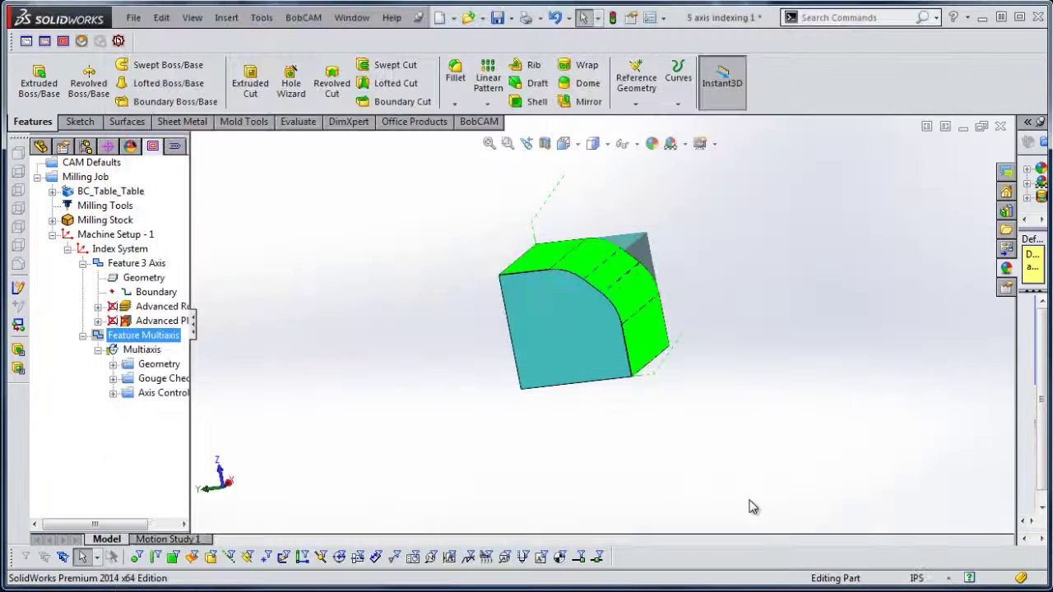
# Recompute the Multiaxis toolpath and zoom in to inspect the fillet passes
pyautogui.rightClick(139, 355)
pyautogui.click(230, 369)
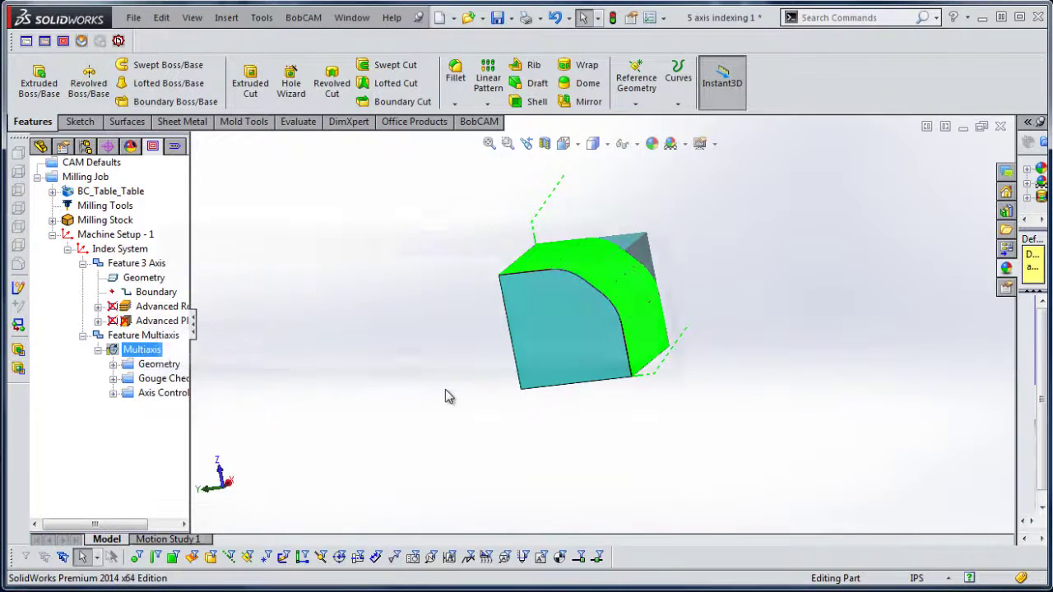
pyautogui.moveTo(693, 397)
pyautogui.mouseDown(button='middle')
pyautogui.moveTo(623, 346)
pyautogui.moveTo(518, 349)
pyautogui.mouseUp(button='middle')
pyautogui.scroll(-5, 623, 345)
pyautogui.scroll(-5, 573, 348)
# Recheck the slope angle range settings, keeping them at 0–45°
pyautogui.rightClick(131, 339)
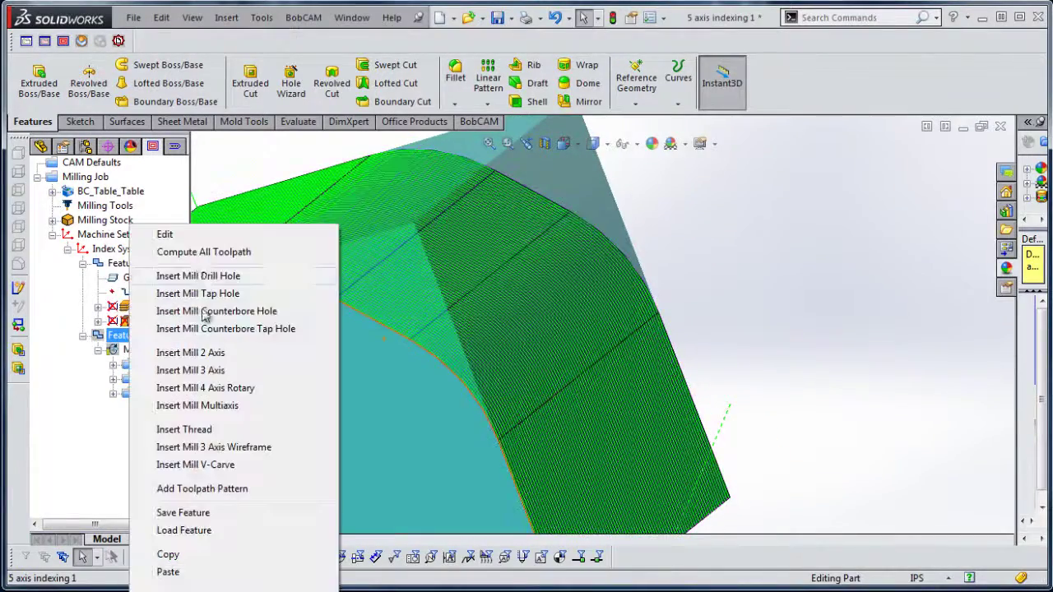
pyautogui.click(166, 236)
pyautogui.click(210, 105)
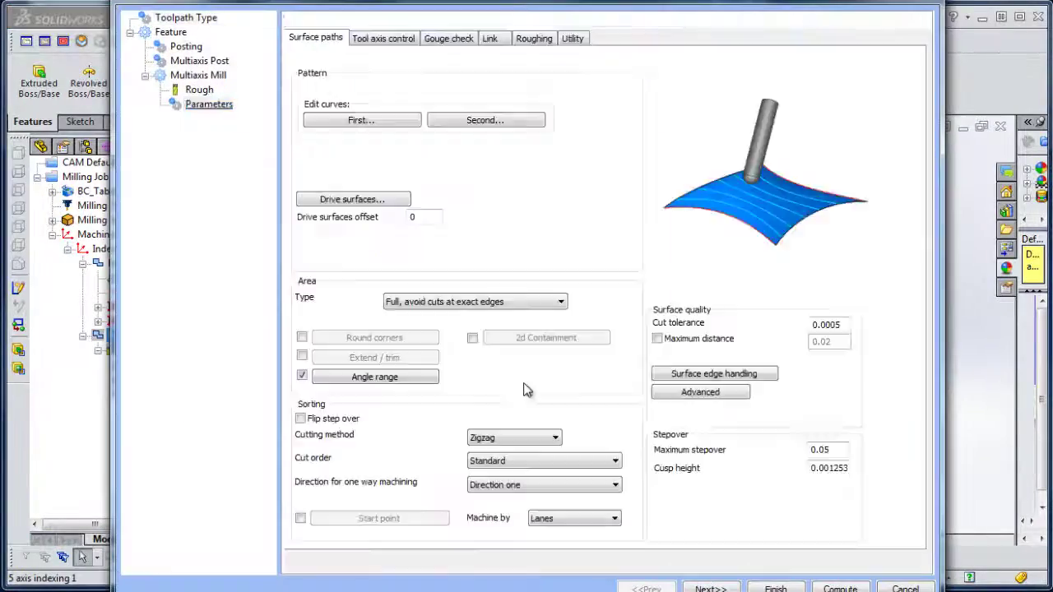
pyautogui.click(411, 379)
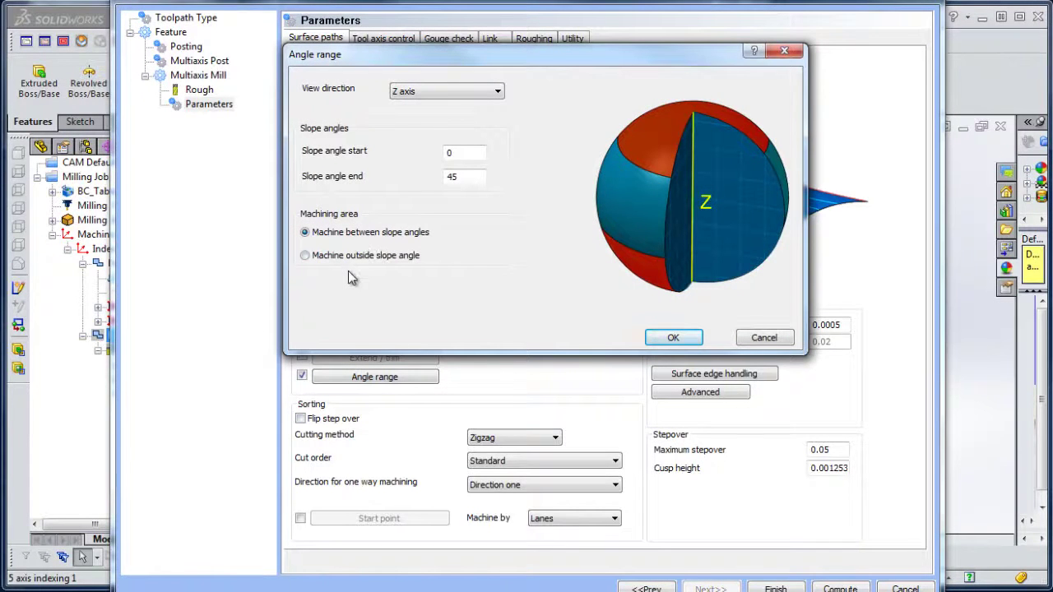
pyautogui.click(469, 176)
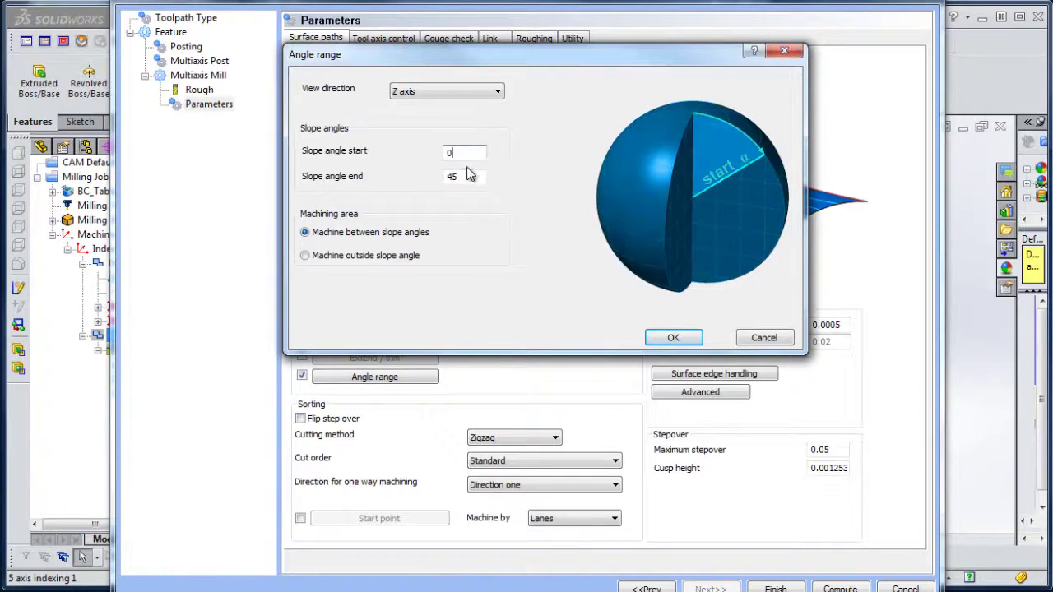
pyautogui.click(469, 152)
pyautogui.click(472, 175)
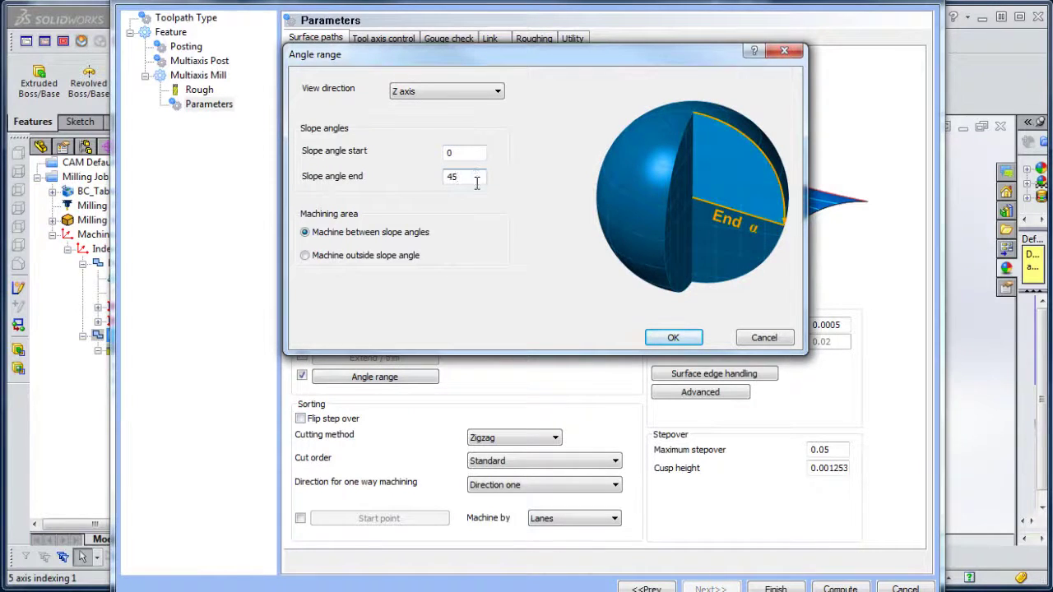
pyautogui.click(461, 95)
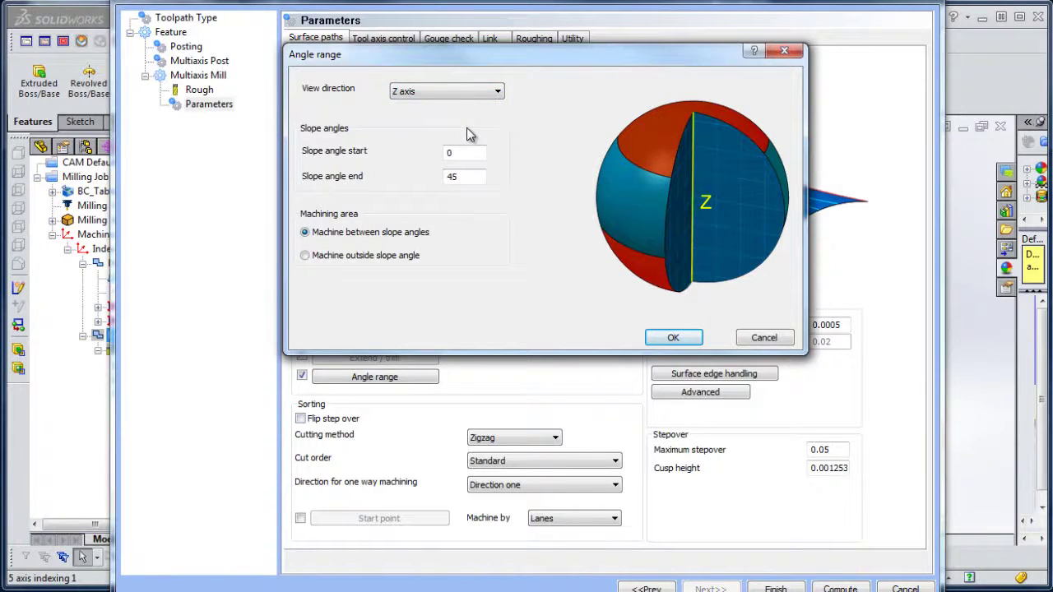
pyautogui.click(674, 339)
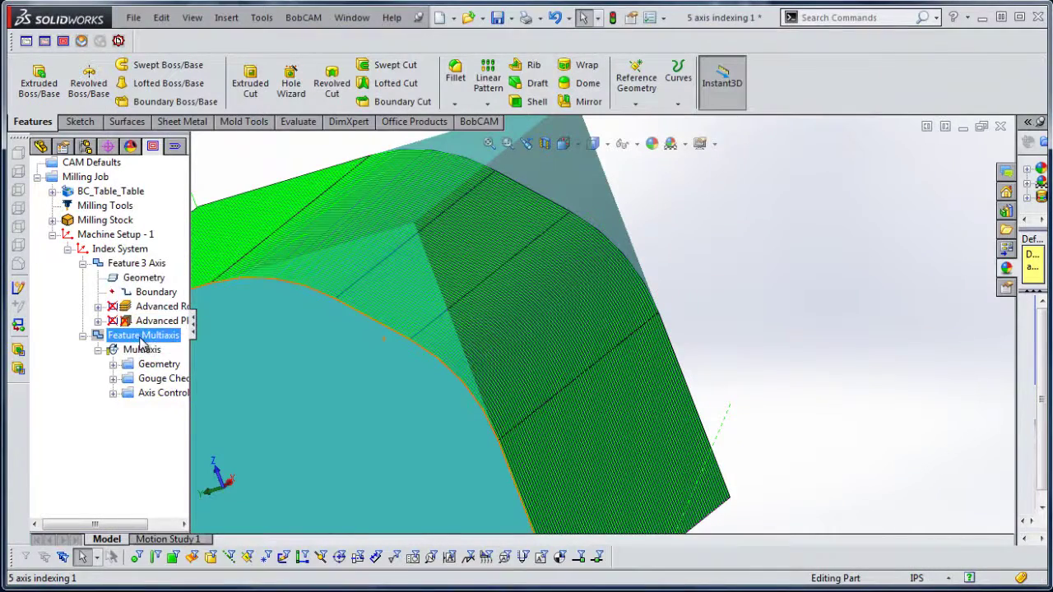
# Recompute all toolpaths and orbit to view the whole block
pyautogui.rightClick(140, 338)
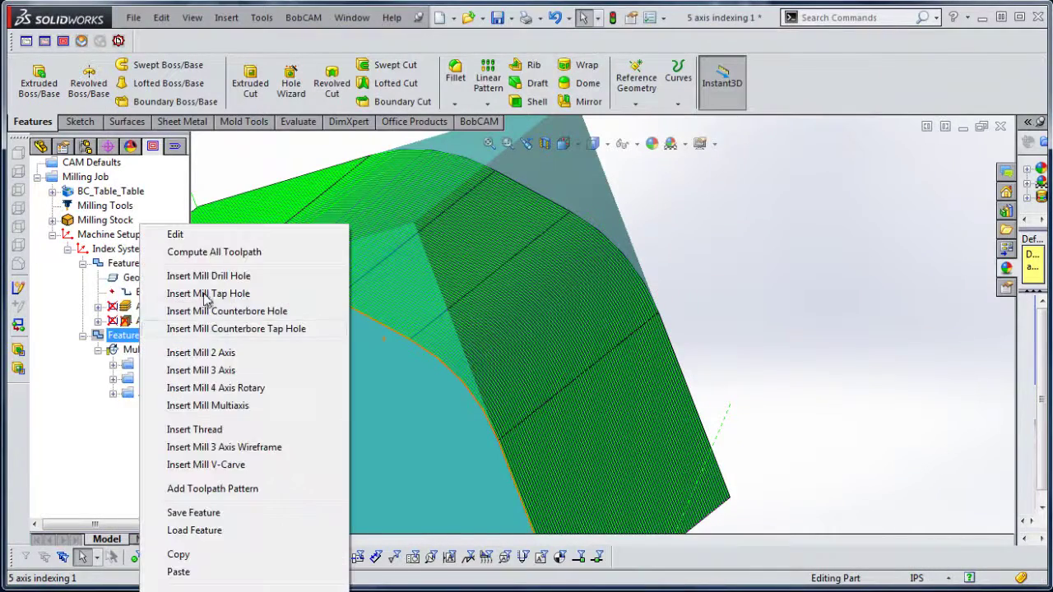
pyautogui.click(216, 254)
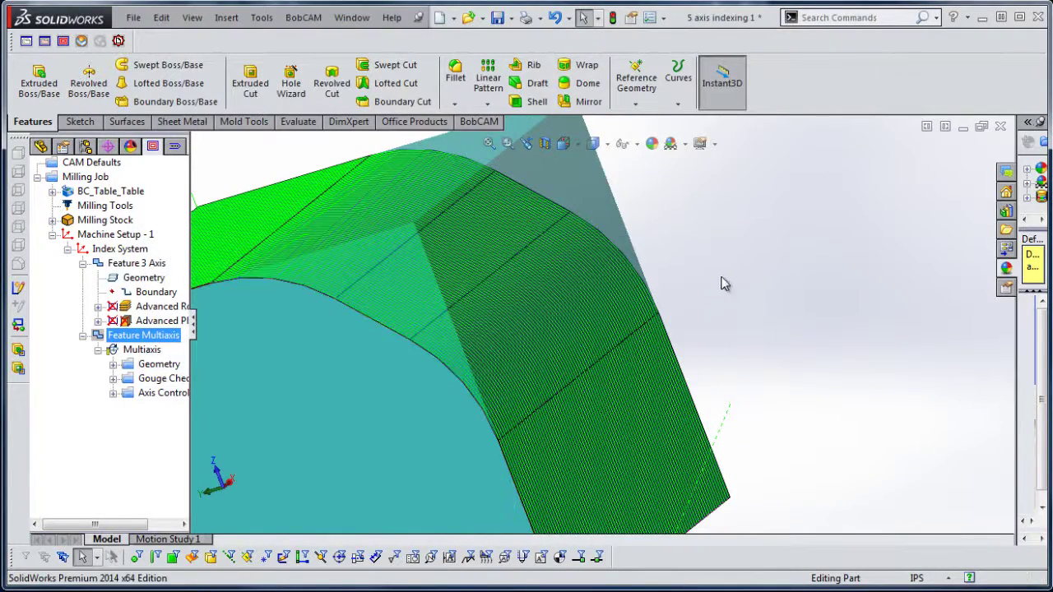
pyautogui.scroll(3, 728, 315)
pyautogui.moveTo(700, 392)
pyautogui.mouseDown(button='middle')
pyautogui.moveTo(658, 405)
pyautogui.moveTo(696, 348)
pyautogui.moveTo(736, 359)
pyautogui.mouseUp(button='middle')
# Set the Multiaxis post to Use Machine Settings and recompute the toolpath
pyautogui.rightClick(144, 352)
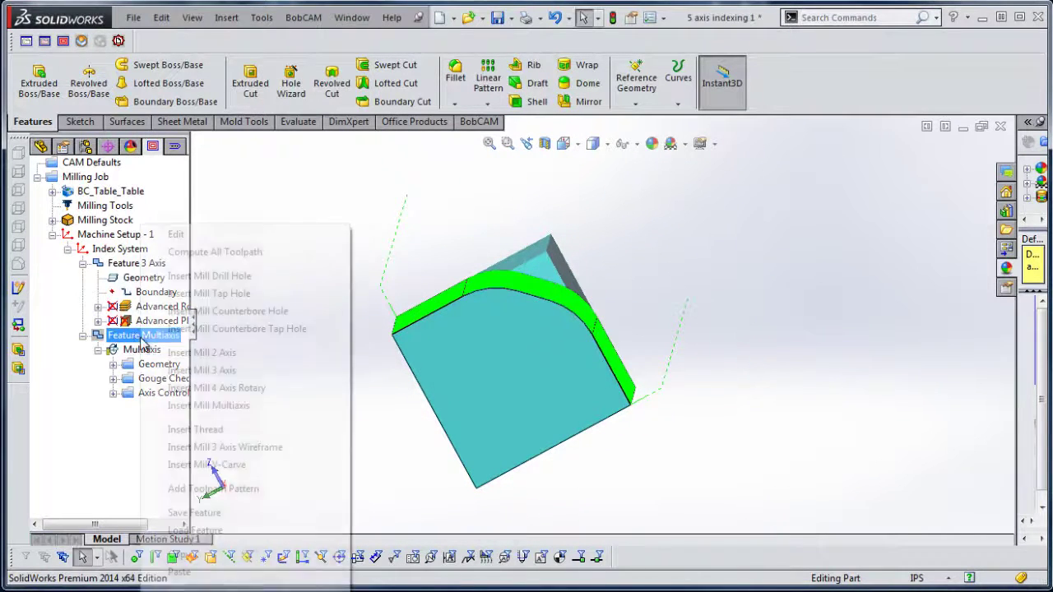
pyautogui.click(191, 235)
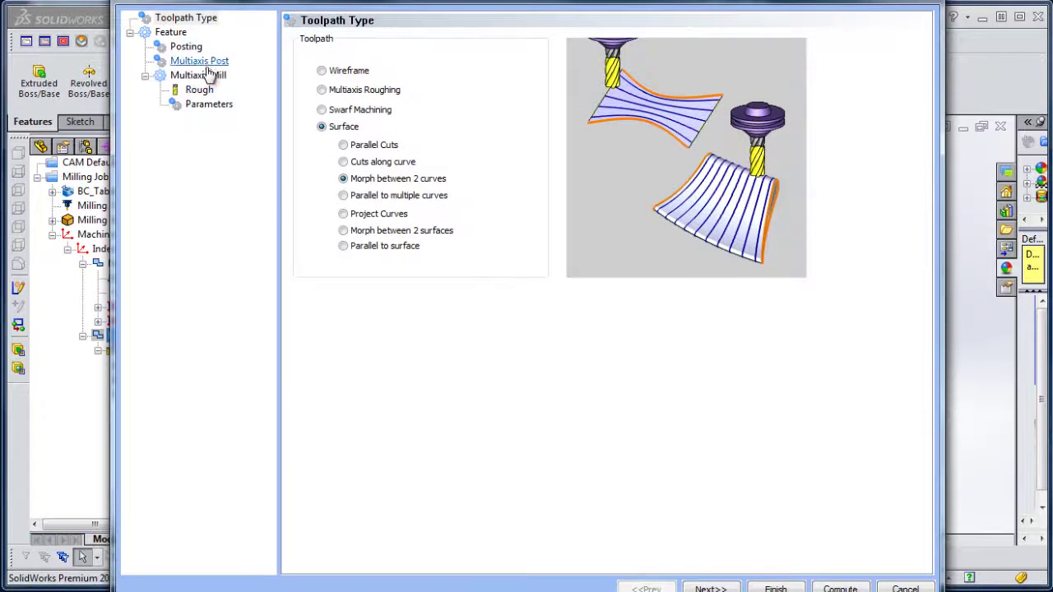
pyautogui.click(199, 61)
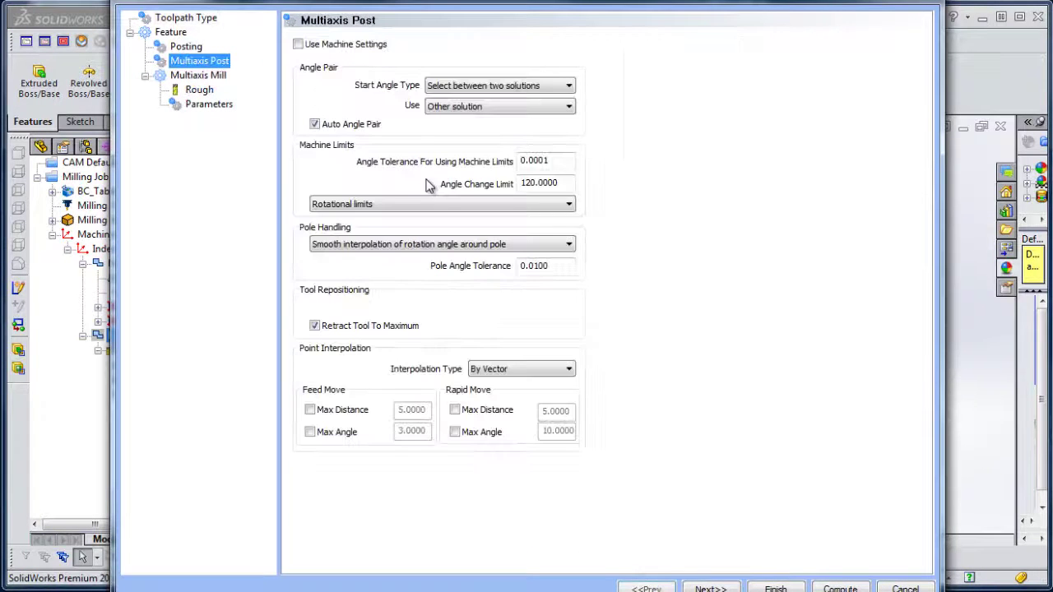
pyautogui.click(298, 43)
pyautogui.click(771, 589)
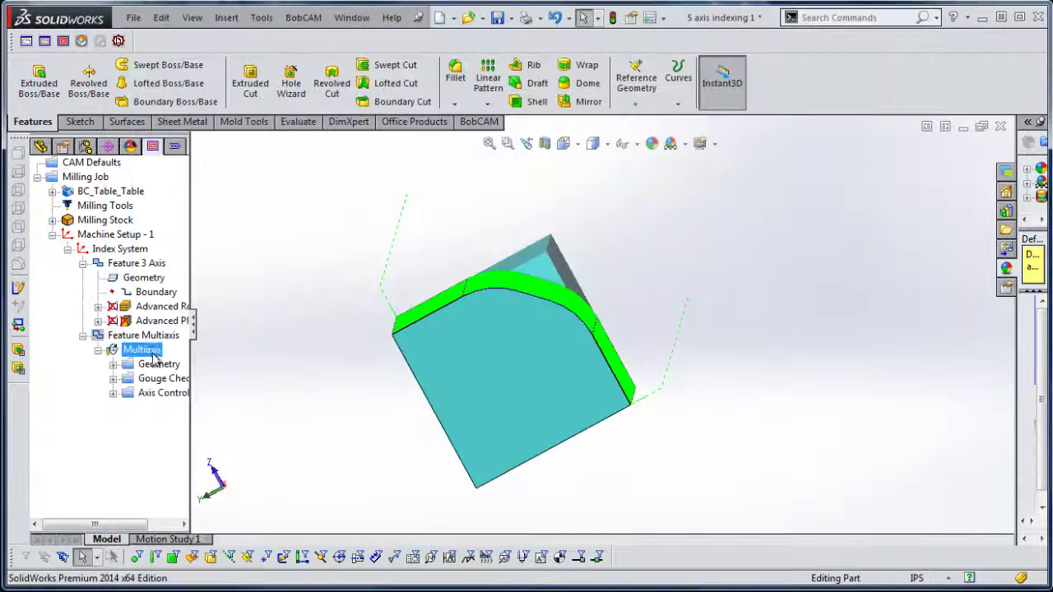
pyautogui.rightClick(153, 347)
pyautogui.click(222, 249)
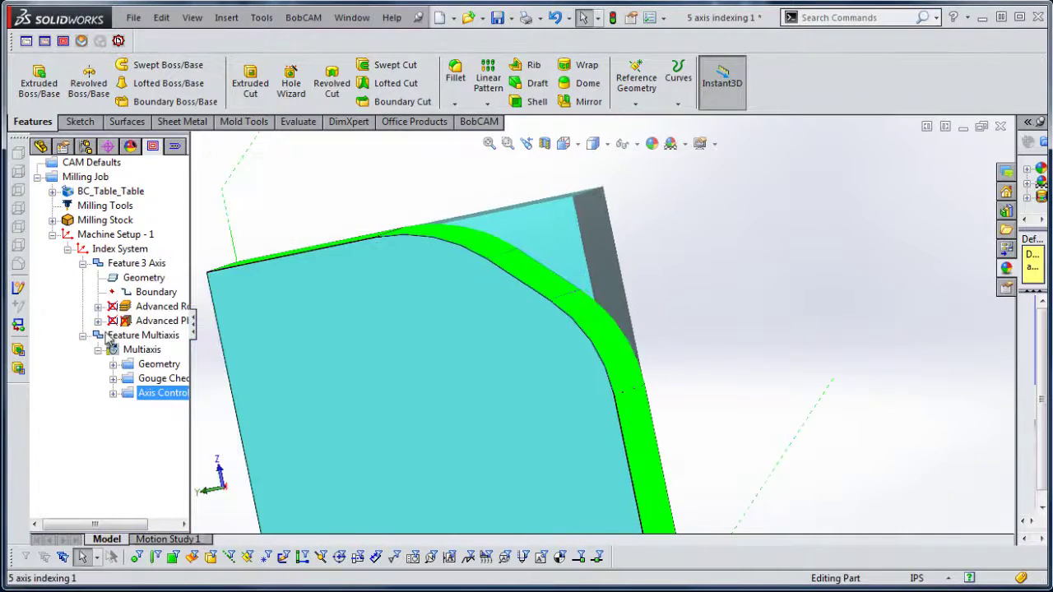
# Lower the Feature Multiaxis slope angle end to 30°
pyautogui.rightClick(141, 341)
pyautogui.click(173, 235)
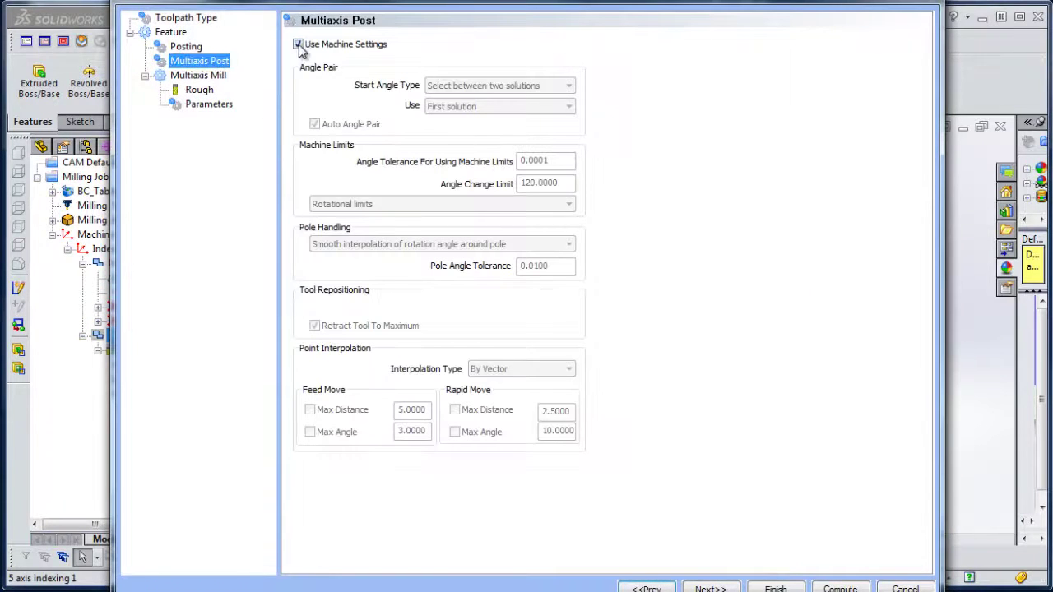
pyautogui.click(298, 46)
pyautogui.click(494, 107)
pyautogui.click(473, 129)
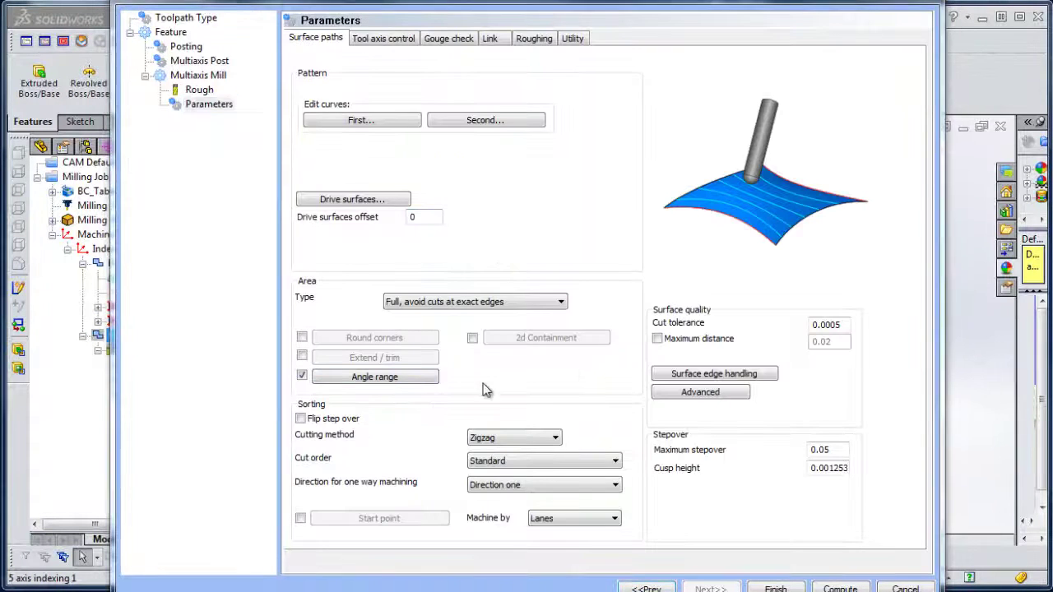
pyautogui.click(379, 382)
pyautogui.doubleClick(467, 182)
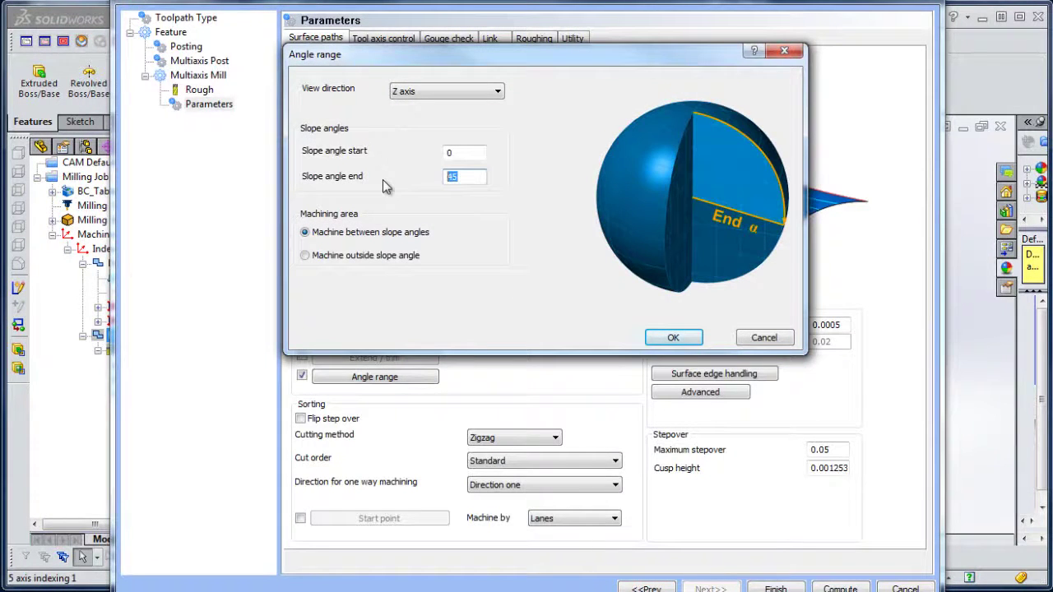
pyautogui.write('30')
pyautogui.click(673, 339)
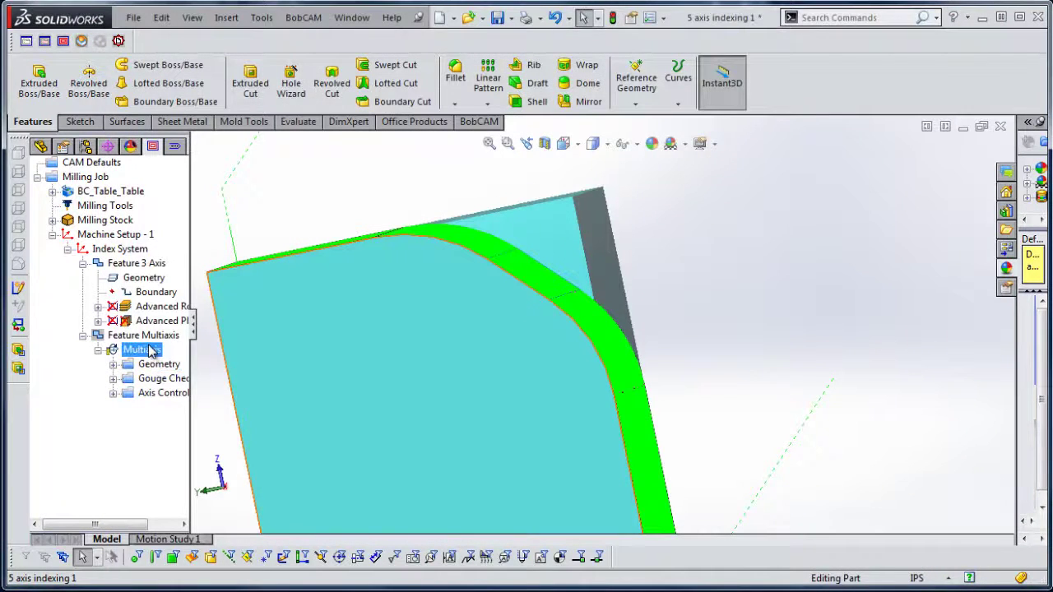
# Recompute the Multiaxis toolpath and orbit to view the upper fillet
pyautogui.rightClick(150, 352)
pyautogui.click(232, 355)
pyautogui.moveTo(722, 303)
pyautogui.mouseDown(button='middle')
pyautogui.moveTo(719, 294)
pyautogui.moveTo(691, 327)
pyautogui.moveTo(616, 352)
pyautogui.moveTo(680, 350)
pyautogui.mouseUp(button='middle')
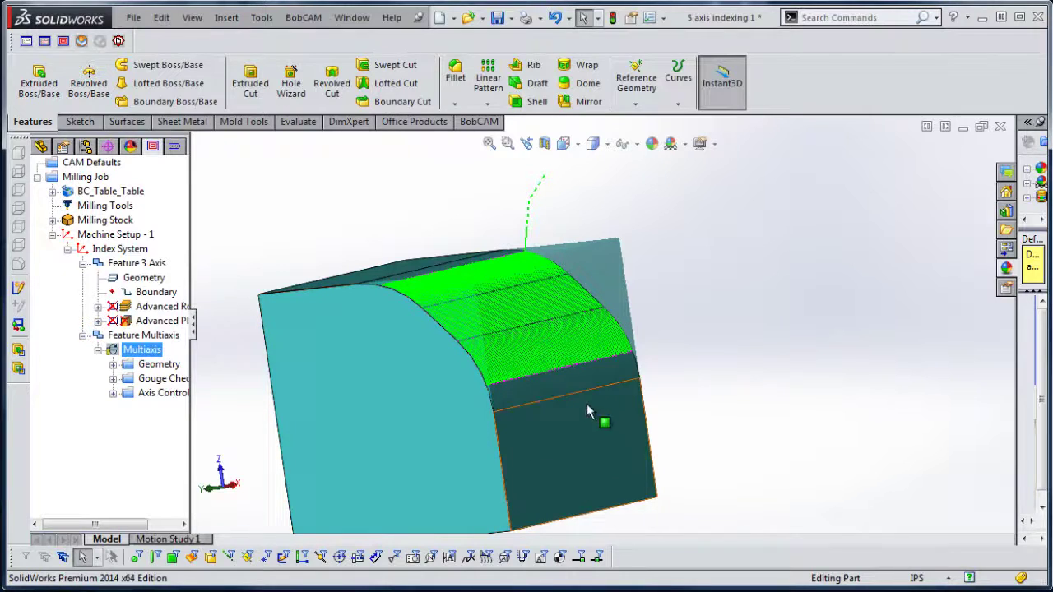
# Set the Feature Multiaxis slope angle end to 44°
pyautogui.rightClick(149, 337)
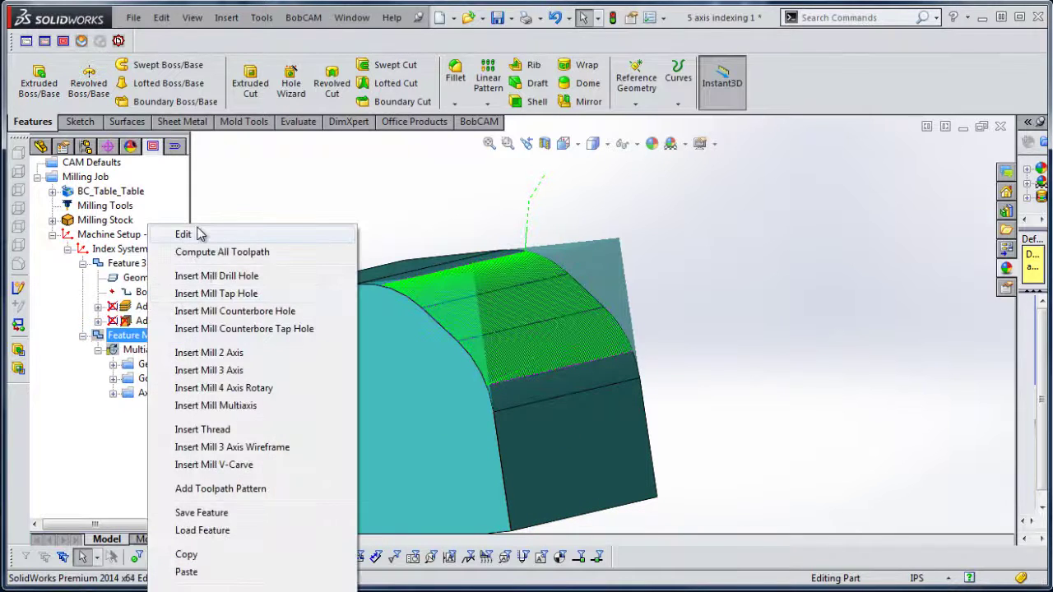
pyautogui.click(183, 234)
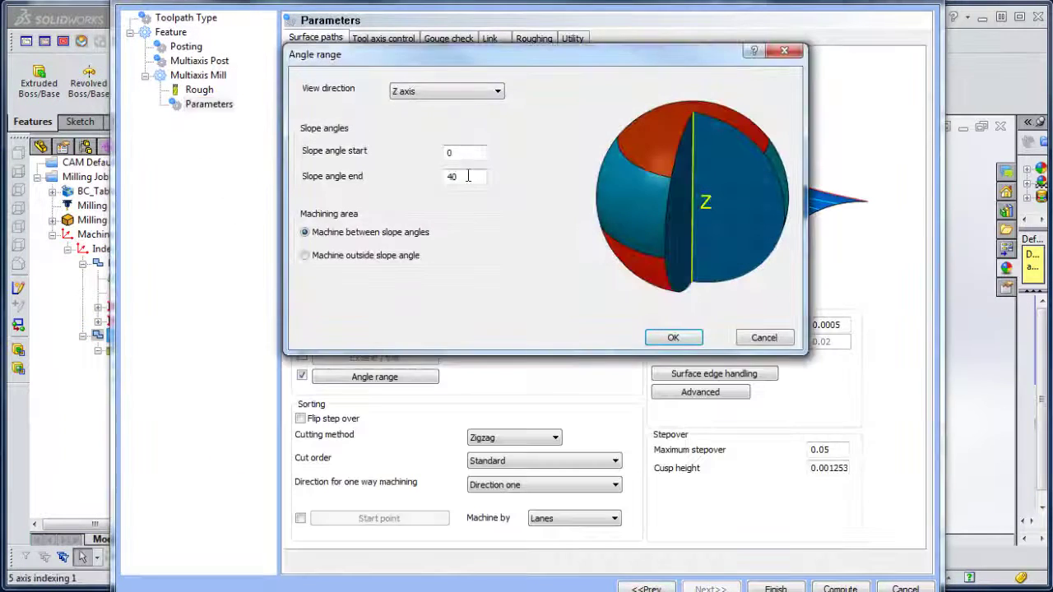
pyautogui.moveTo(469, 176); pyautogui.dragTo(384, 180)
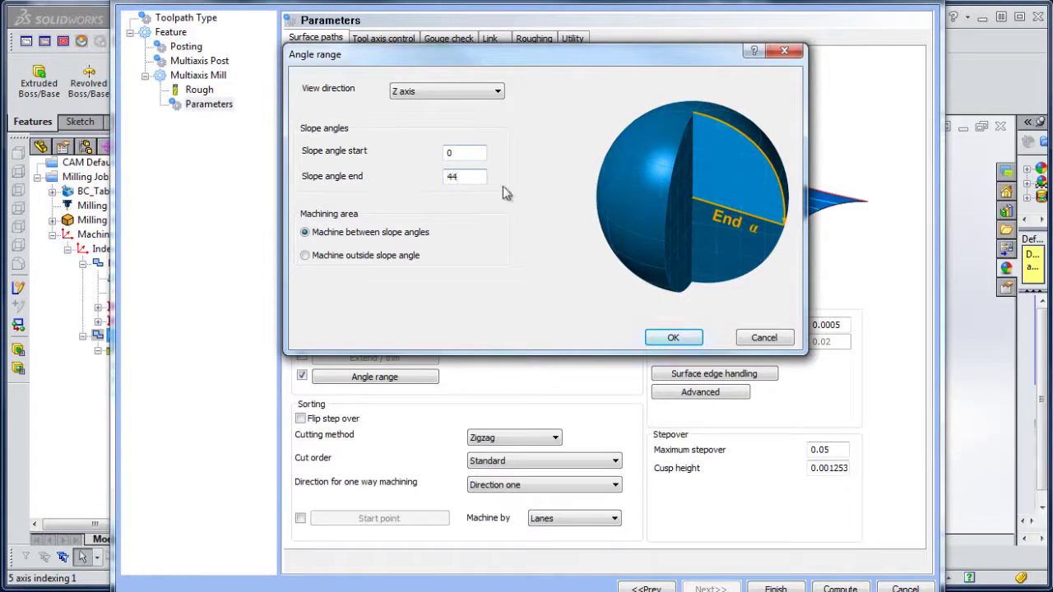
pyautogui.click(675, 338)
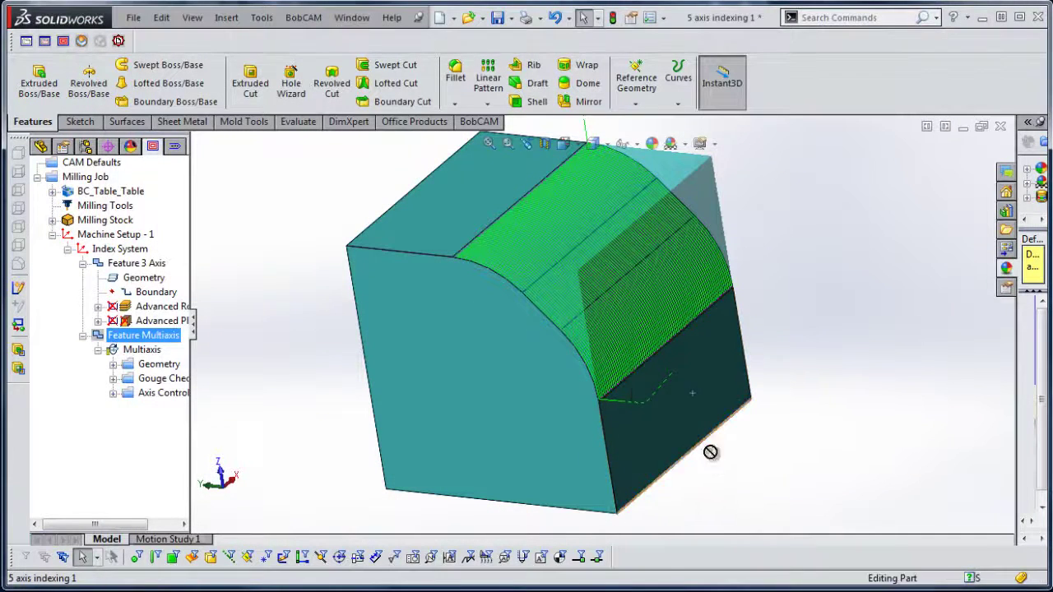
# Fit the block in view and orbit to inspect the toolpath
pyautogui.scroll(-3, 617, 418)
pyautogui.scroll(-3, 524, 399)
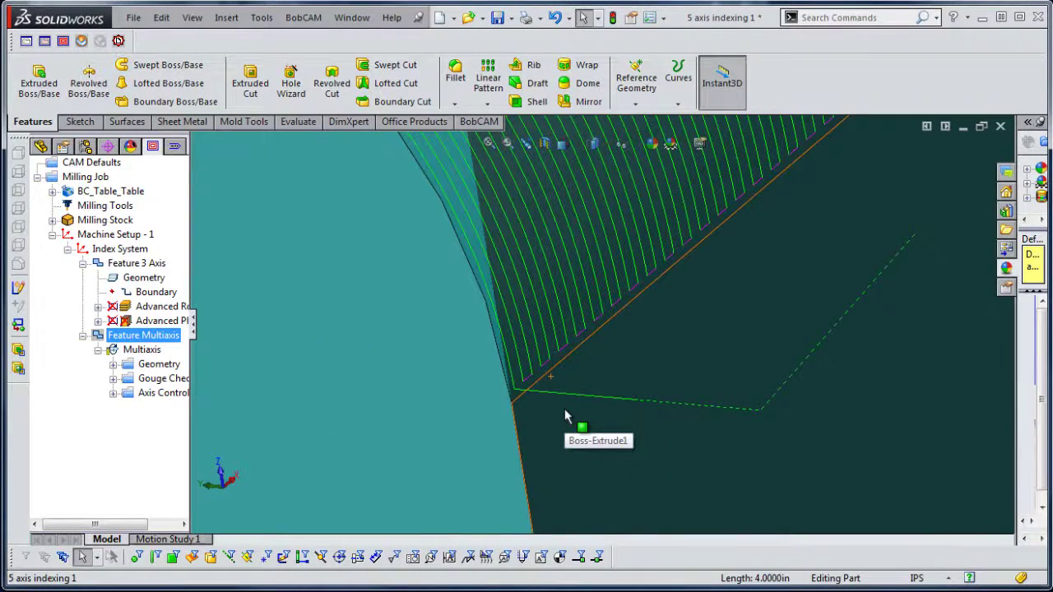
pyautogui.click(105, 349)
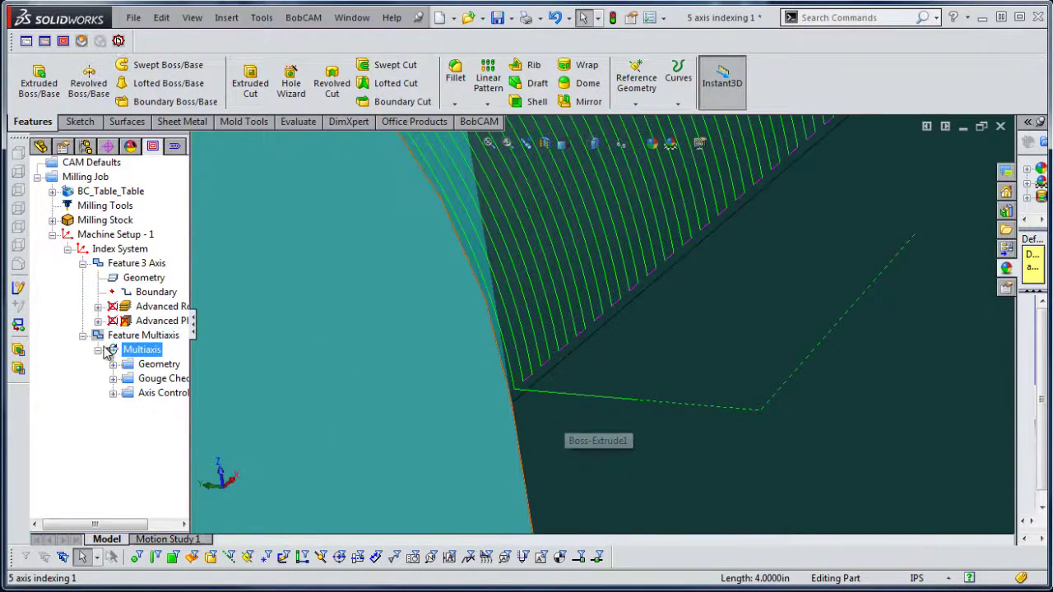
pyautogui.click(161, 320)
pyautogui.press('f')
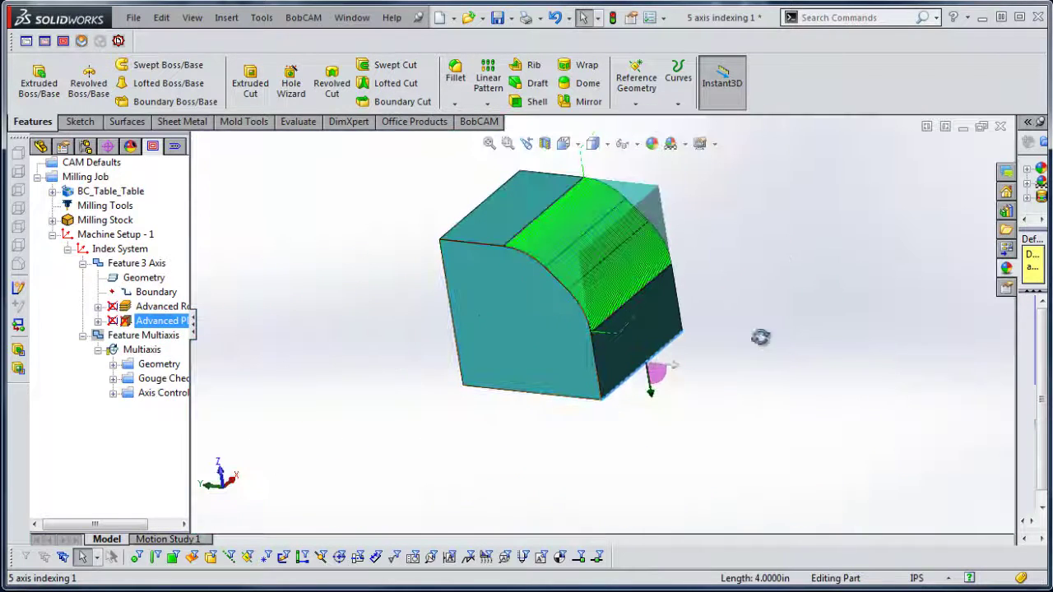
pyautogui.moveTo(713, 334); pyautogui.dragTo(755, 352, button='middle')
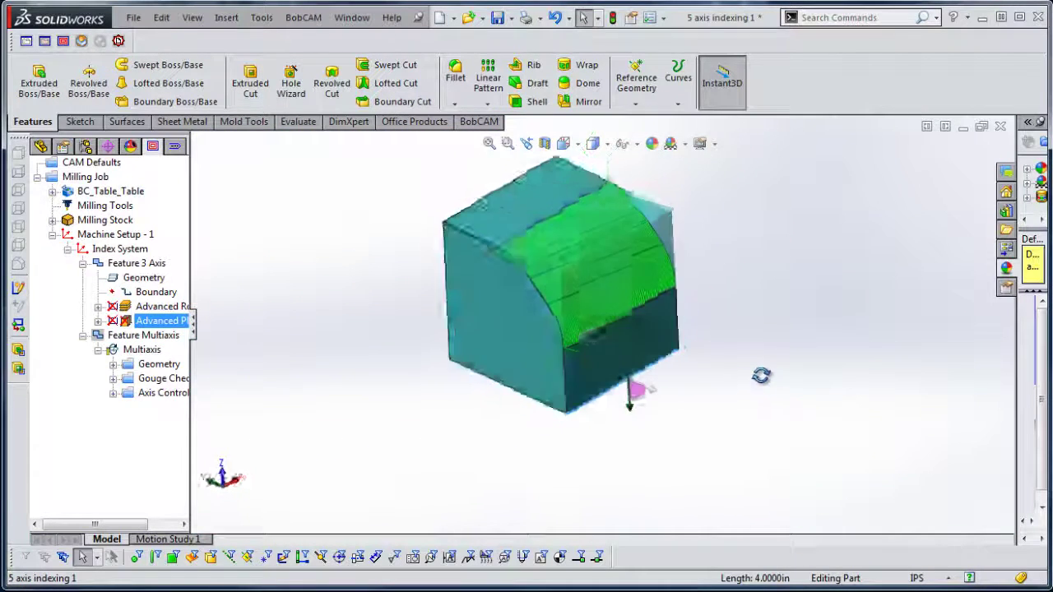
# Launch the BobCAM simulation and jump to Op. 2 in the Move List
pyautogui.click(258, 23)
pyautogui.click(132, 17)
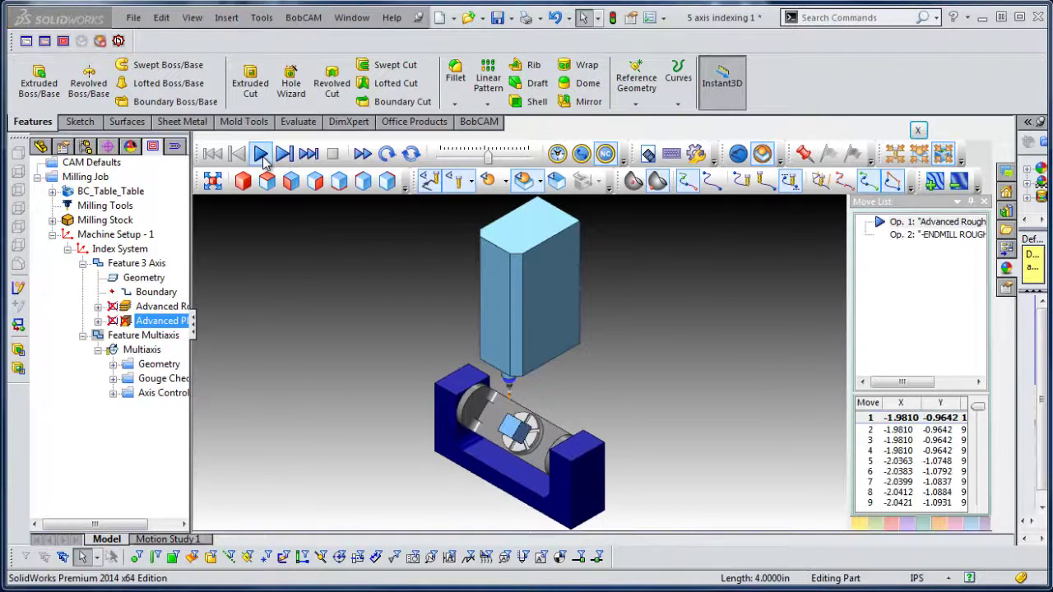
pyautogui.doubleClick(896, 234)
# Play the simulation and zoom in on the tilting trunnion
pyautogui.scroll(-3, 495, 431)
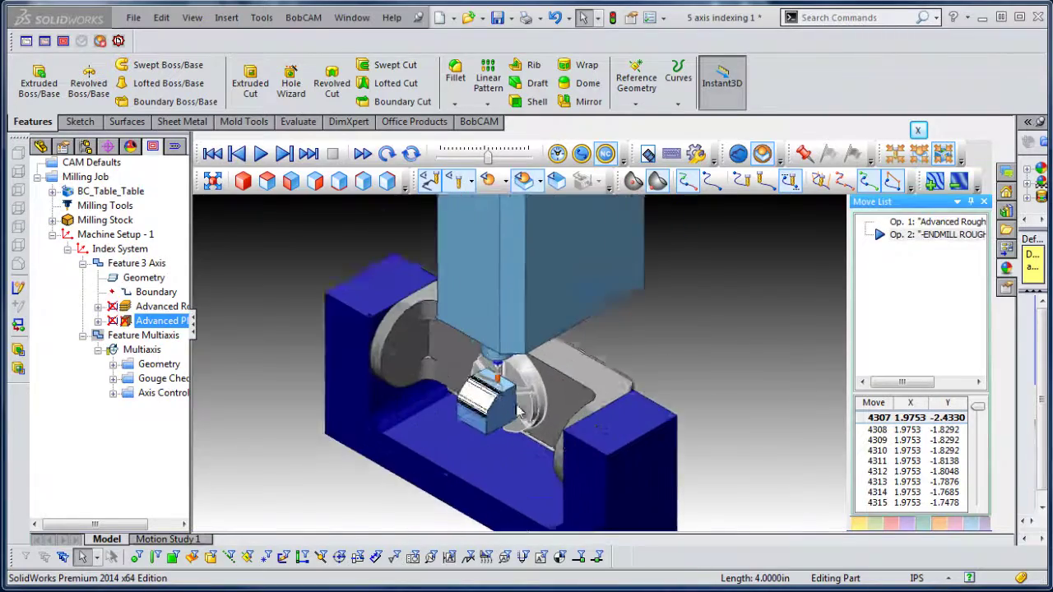
pyautogui.scroll(-3, 426, 252)
pyautogui.click(262, 153)
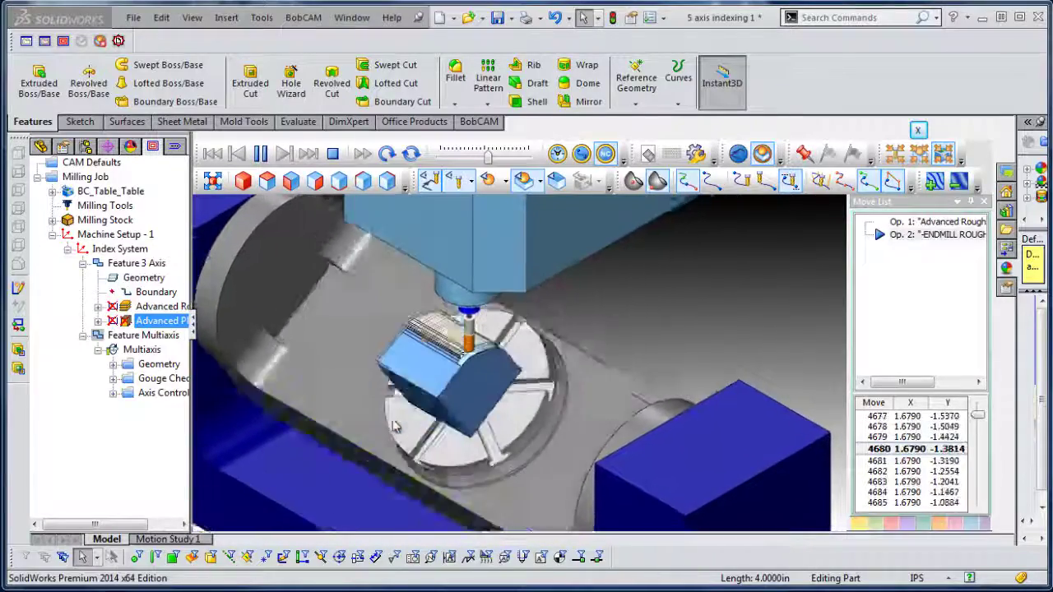
pyautogui.scroll(-2, 493, 395)
pyautogui.scroll(-2, 471, 397)
pyautogui.scroll(-2, 471, 397)
pyautogui.scroll(-1, 471, 397)
pyautogui.scroll(1, 472, 397)
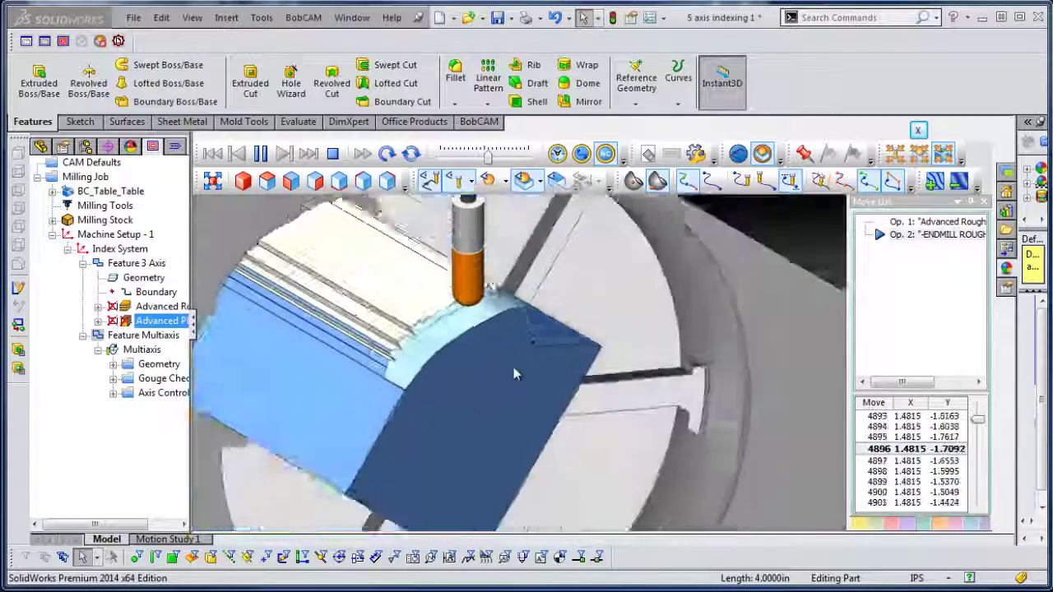
pyautogui.scroll(3, 512, 367)
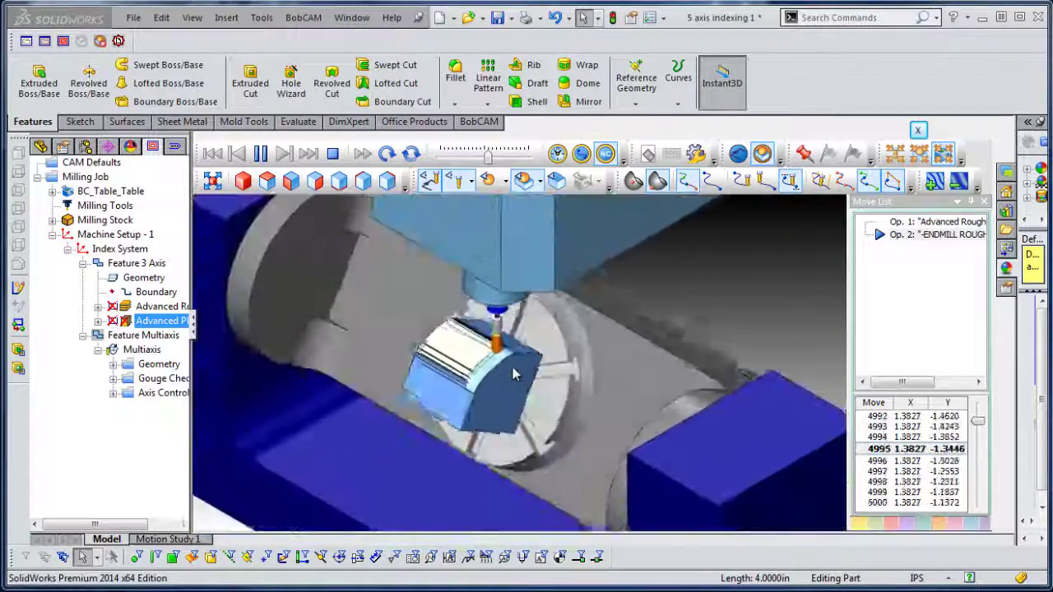